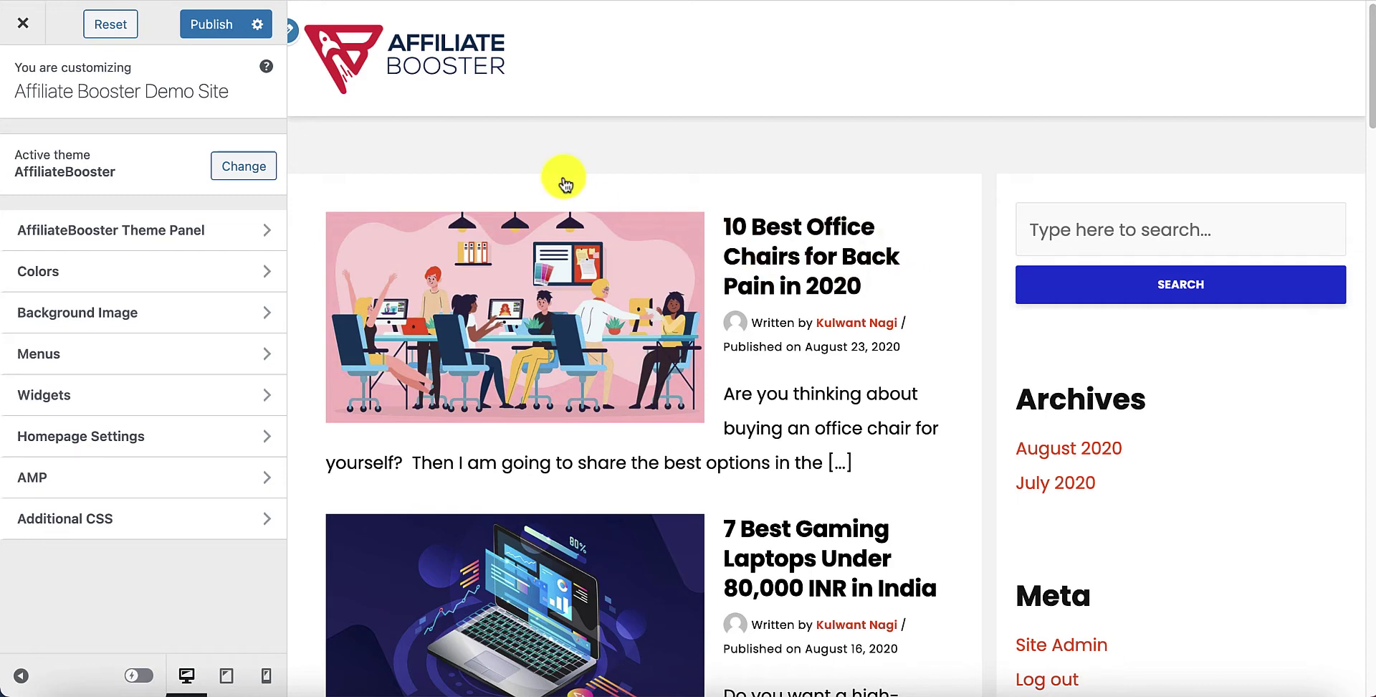
- In the AffiliateBooster Theme Panel's Header Layouts, select Header 2 (Centered Logo)
left_click(166, 231)
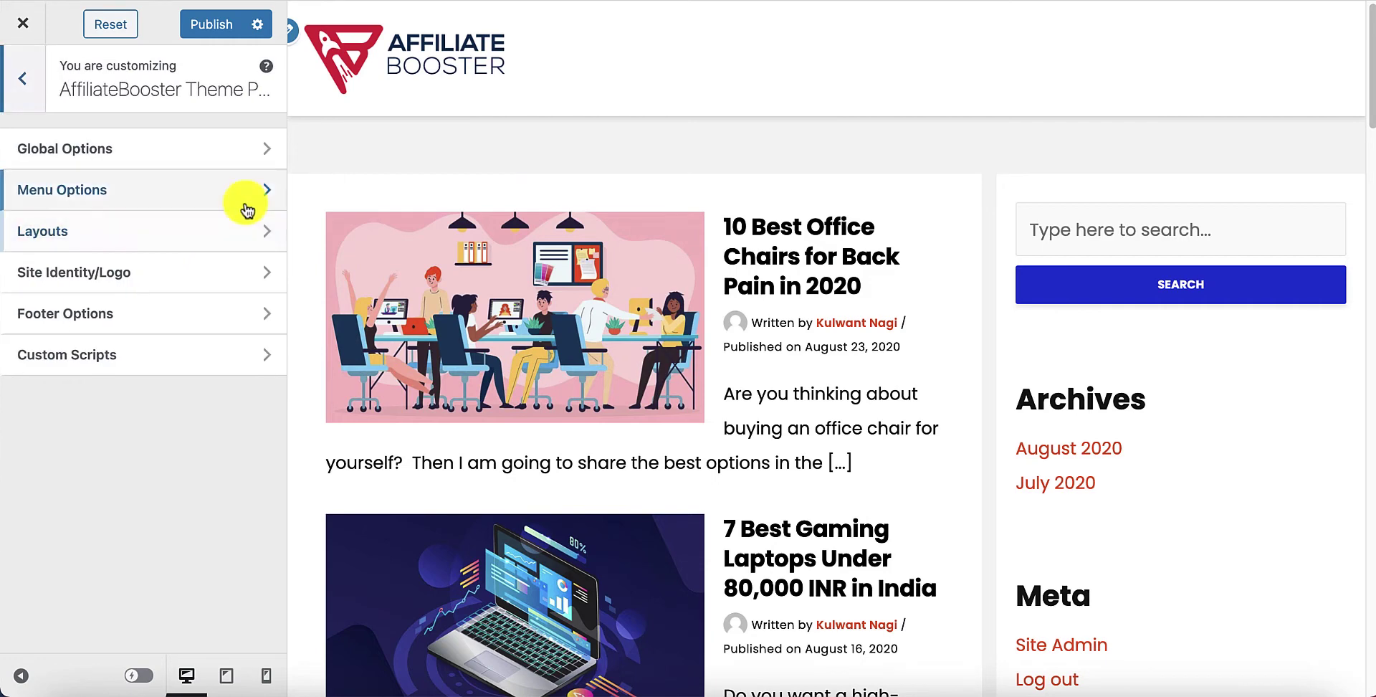
left_click(117, 241)
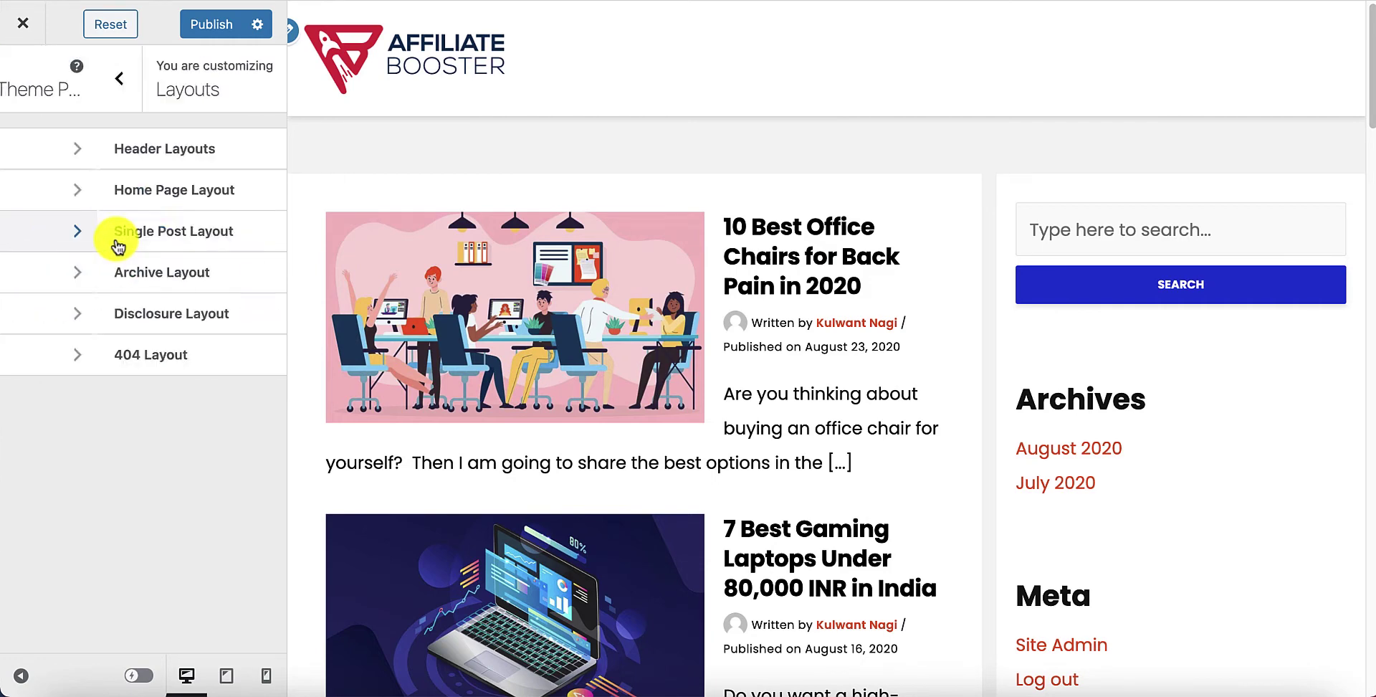
left_click(145, 151)
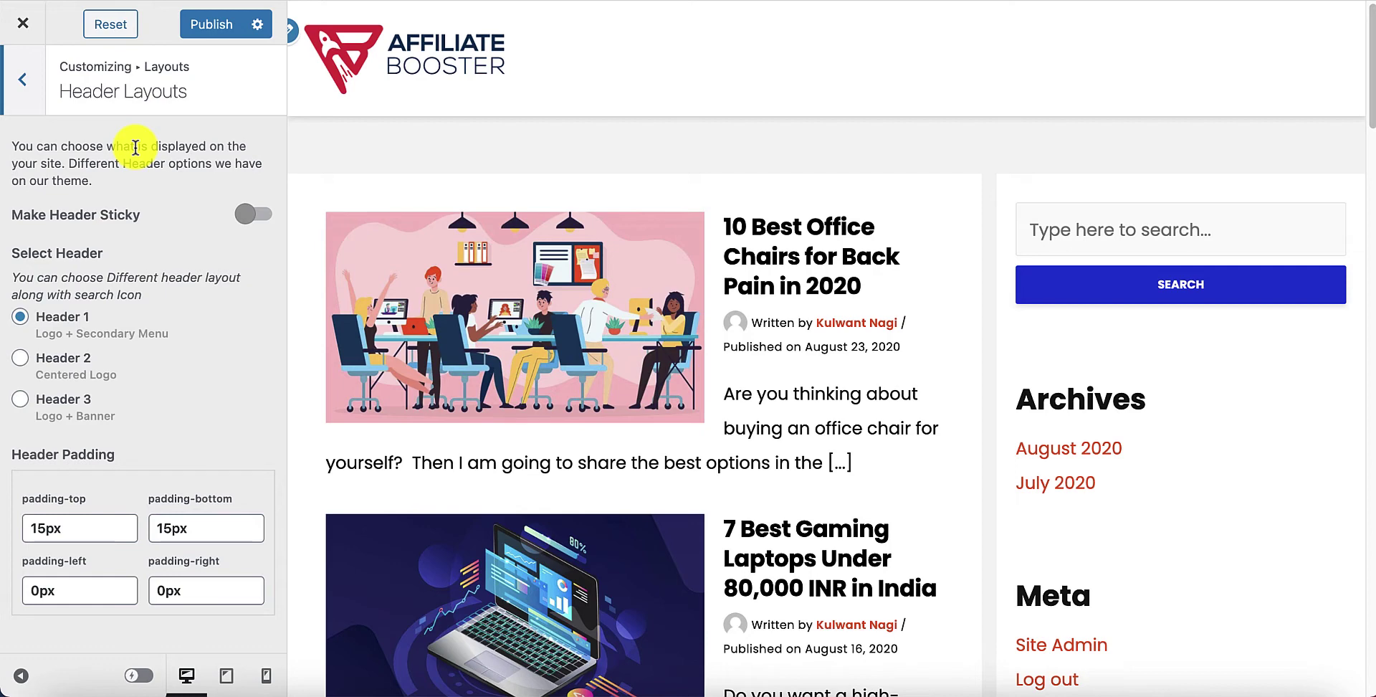
left_click(21, 362)
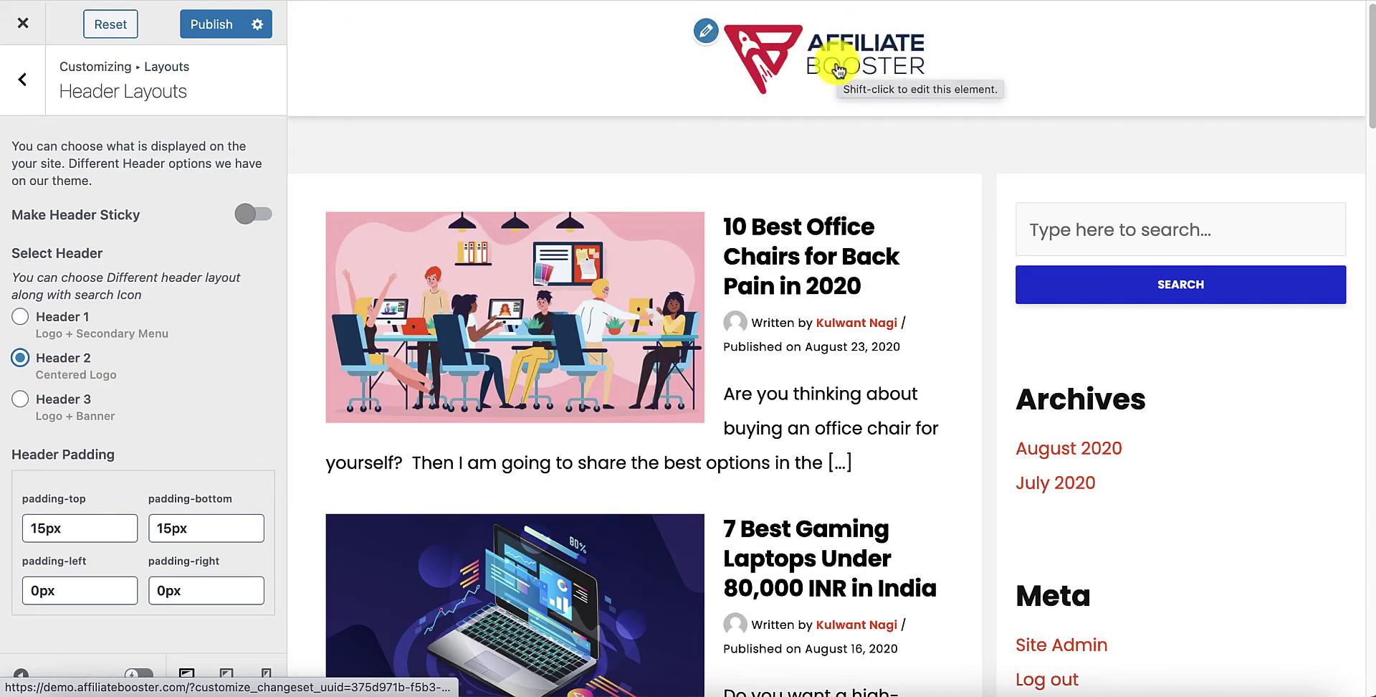
- Preview Header 3, then reselect Header 1 (Logo + Secondary Menu), publish it and return to the Dashboard
left_click(19, 401)
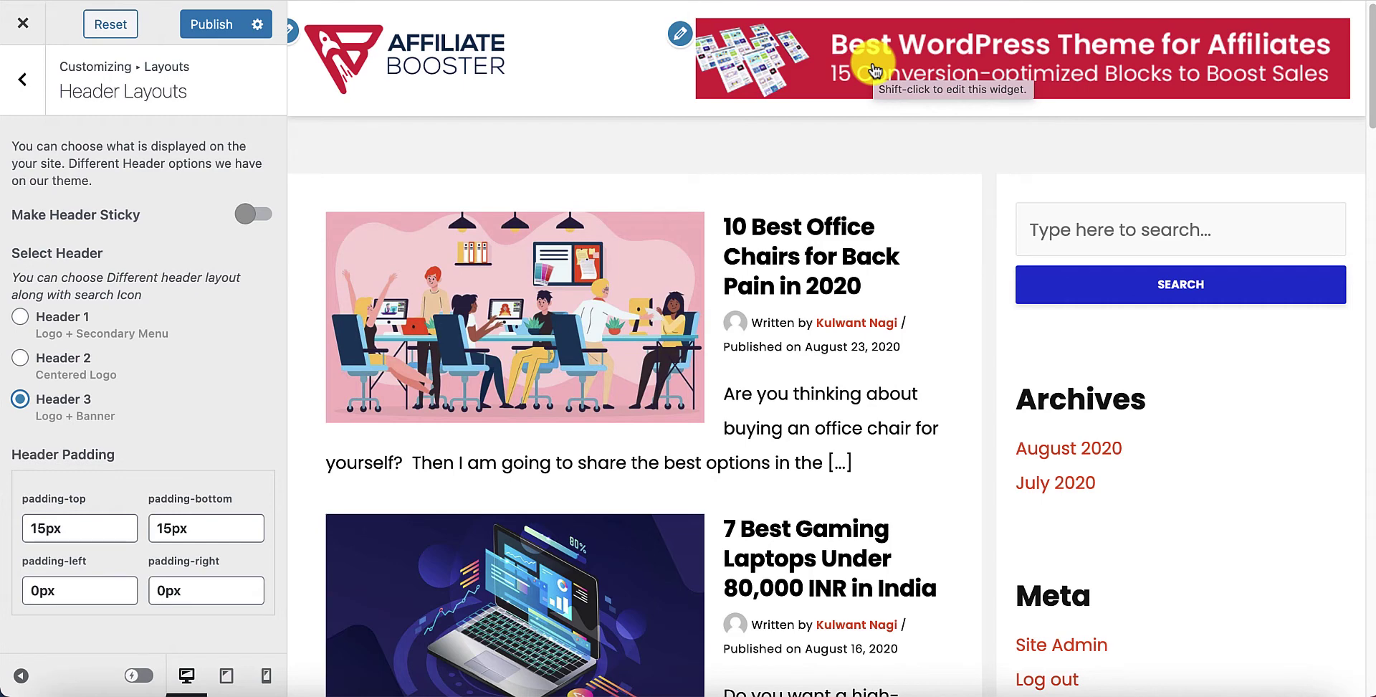
left_click(20, 318)
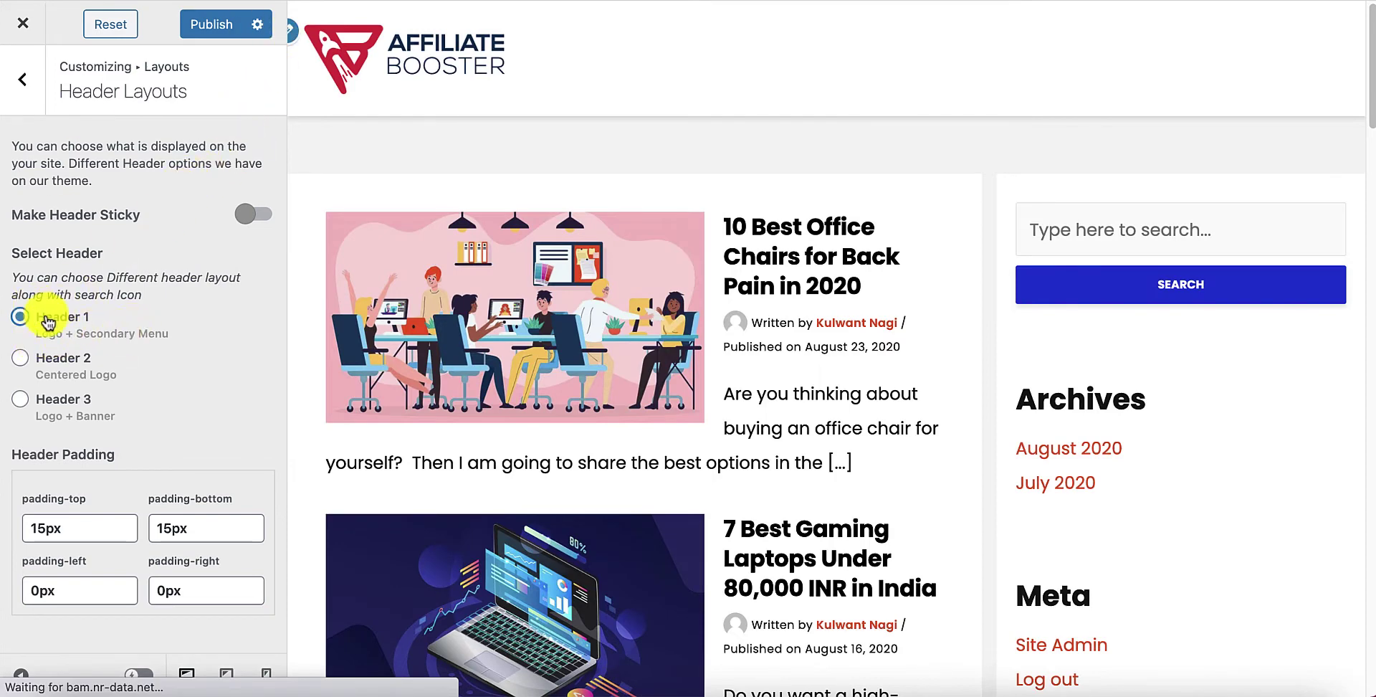
left_click(208, 29)
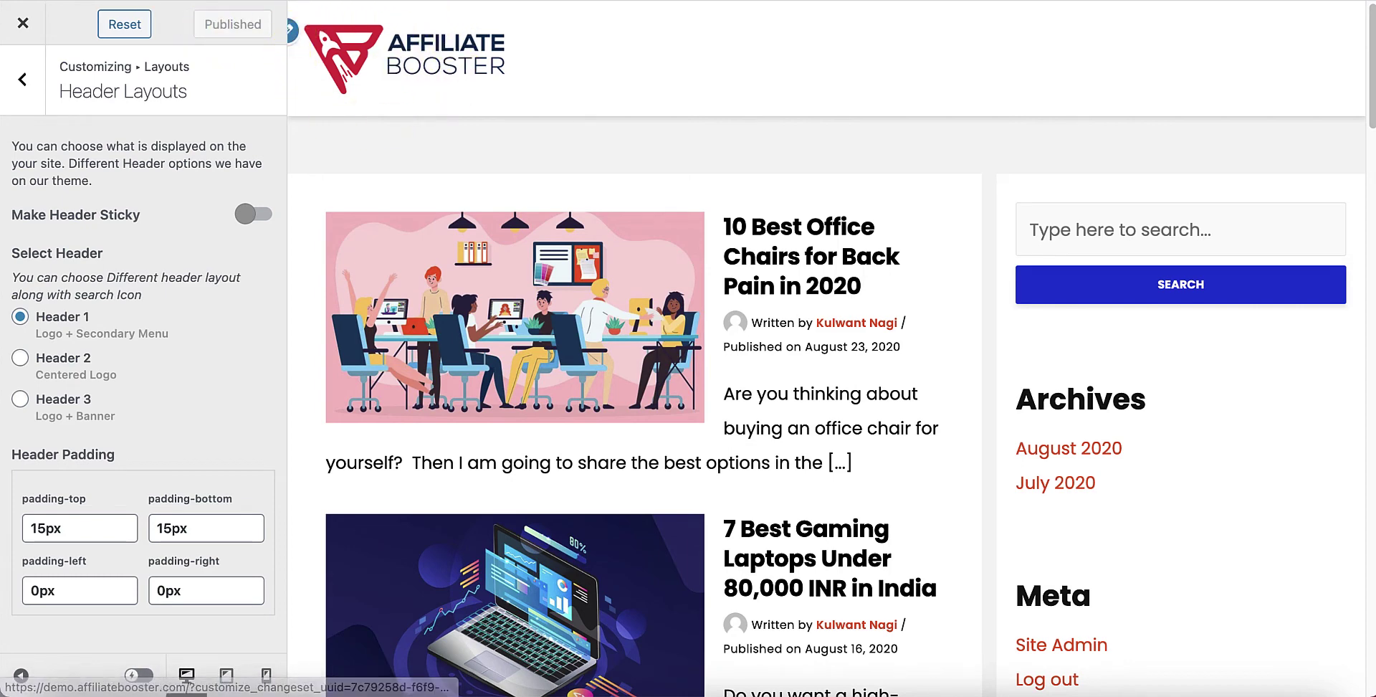
left_click(373, 0)
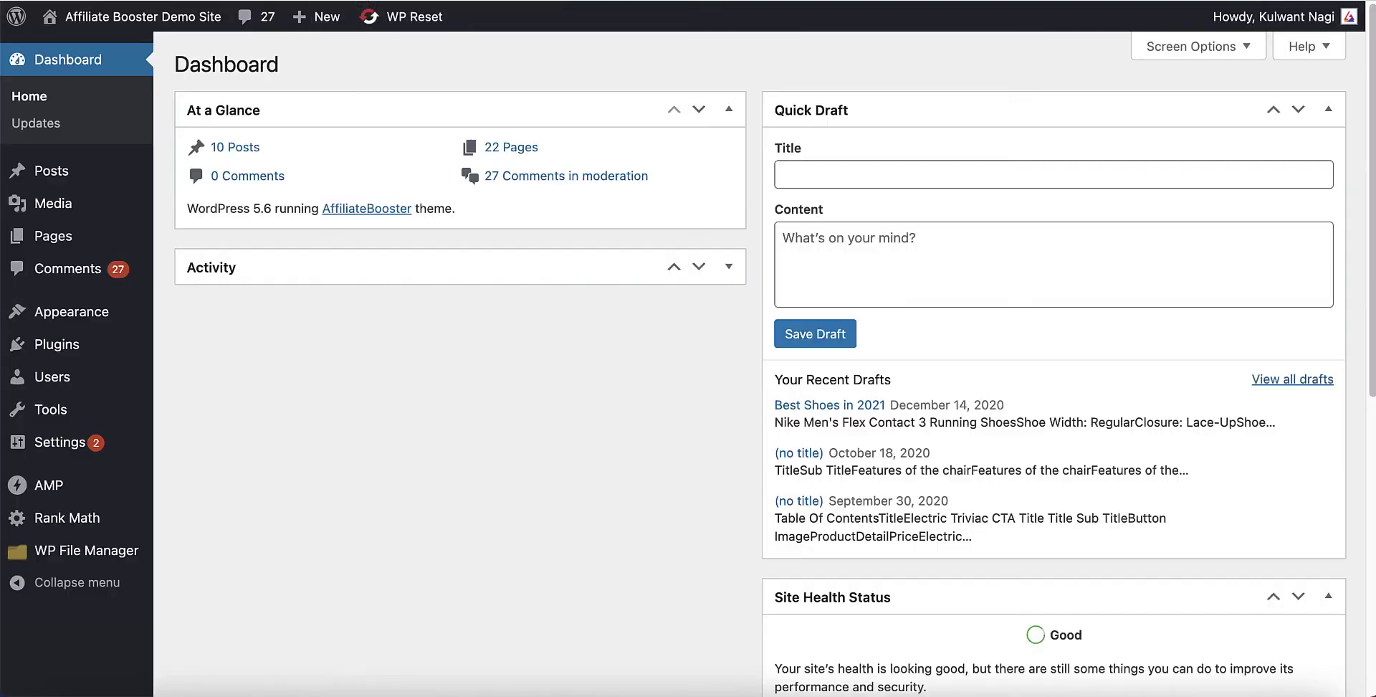
- Open the live site in a new browser tab
right_click(119, 42)
left_click(133, 56)
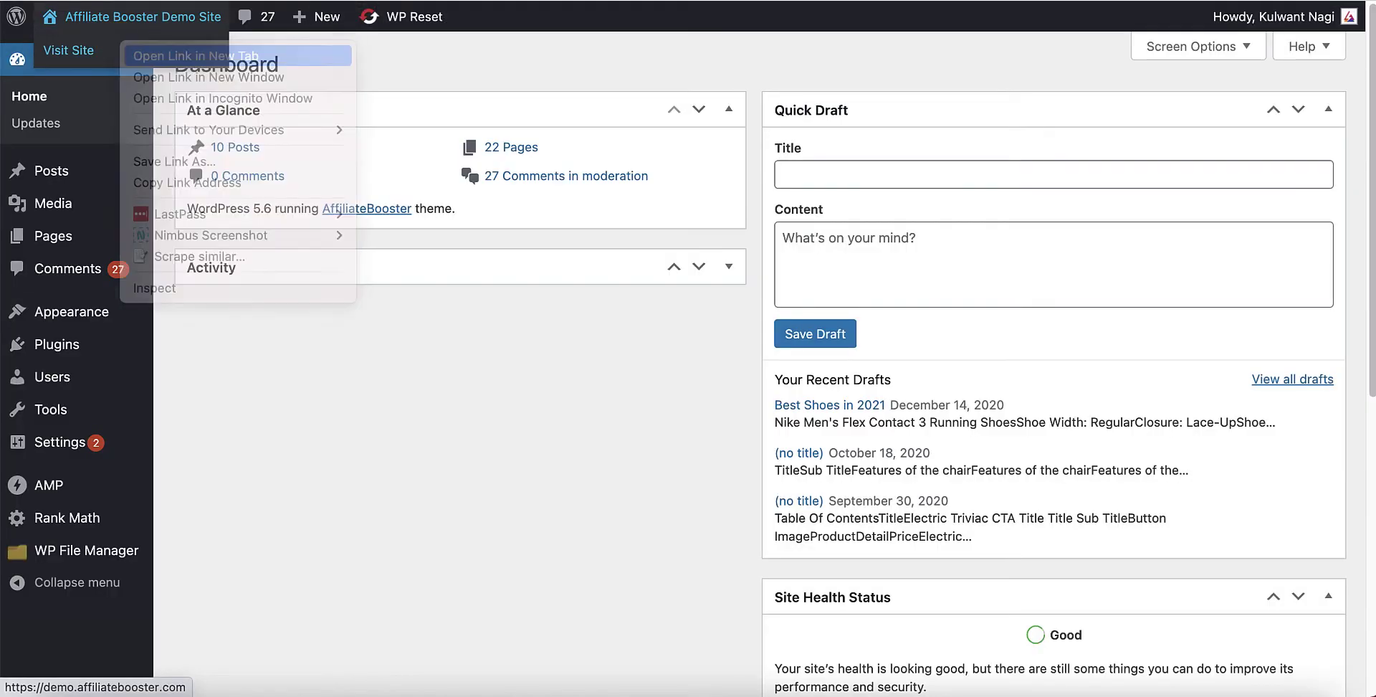
left_click(179, 0)
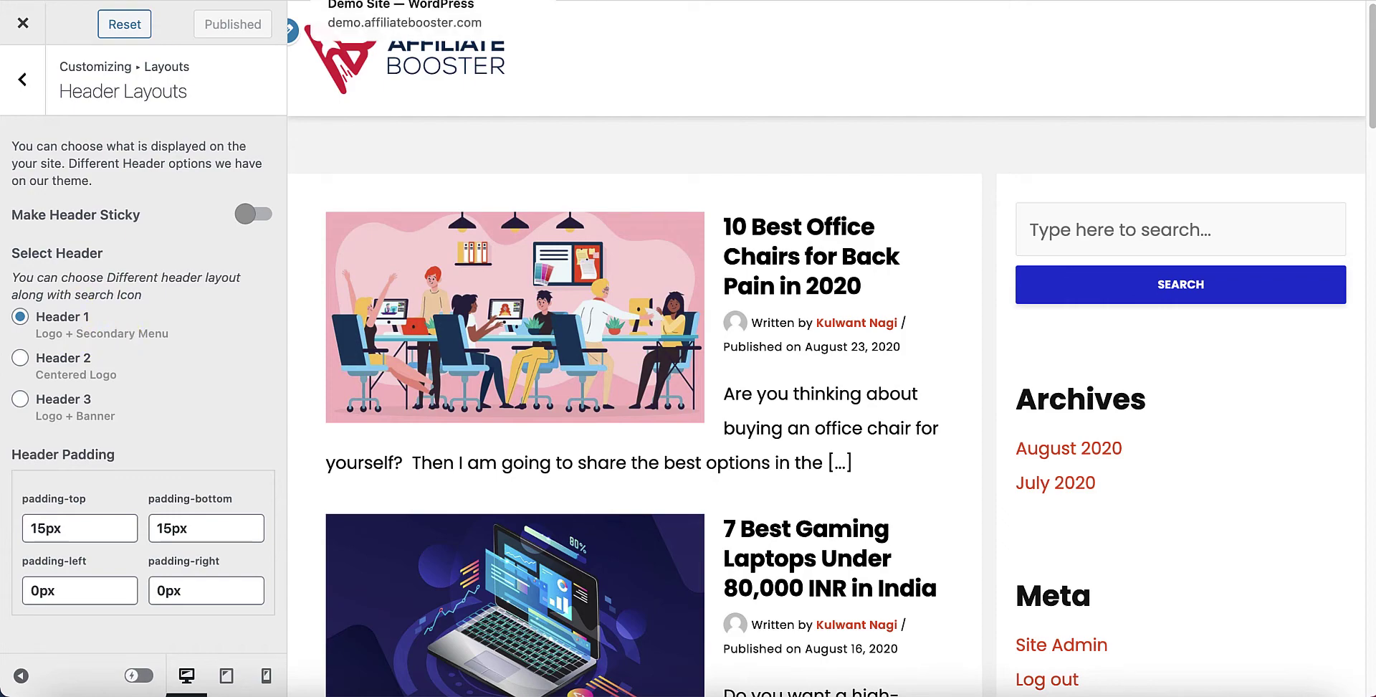
- Go to Appearance > Menus and view the Above Header menu's pages and locations
left_click(358, 0)
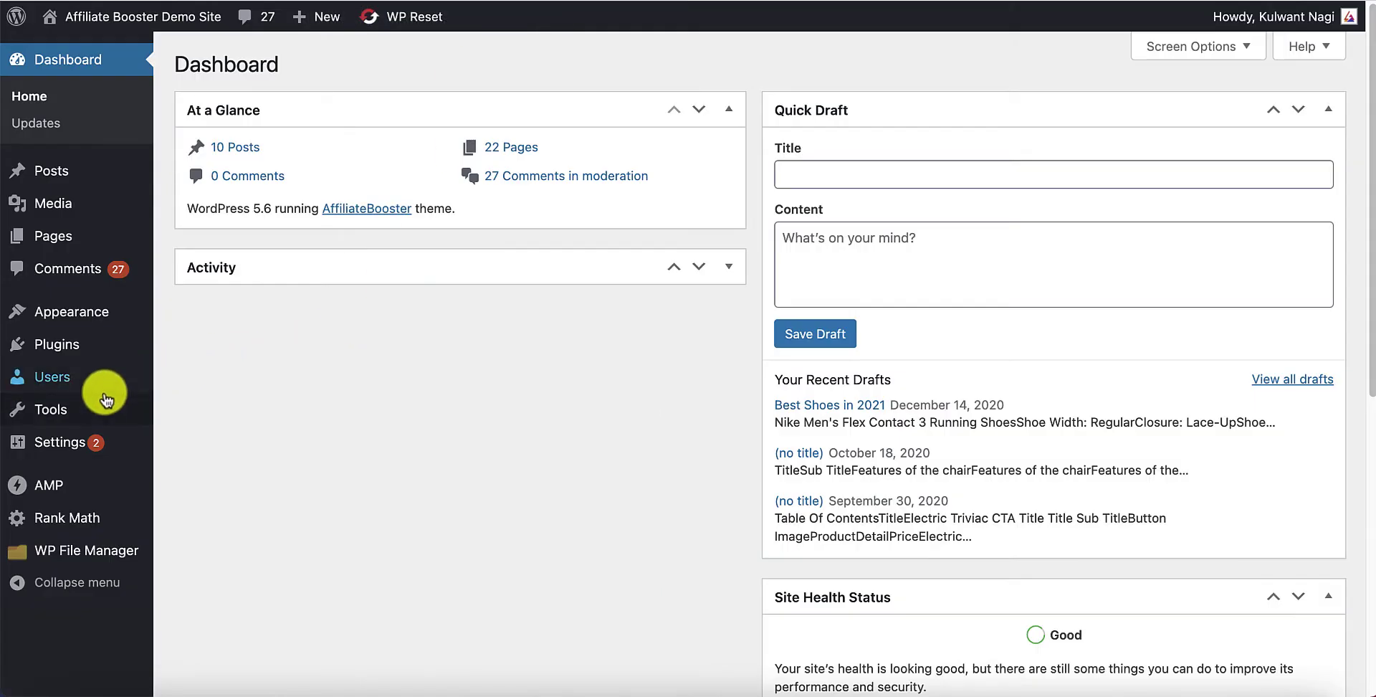
left_click(215, 402)
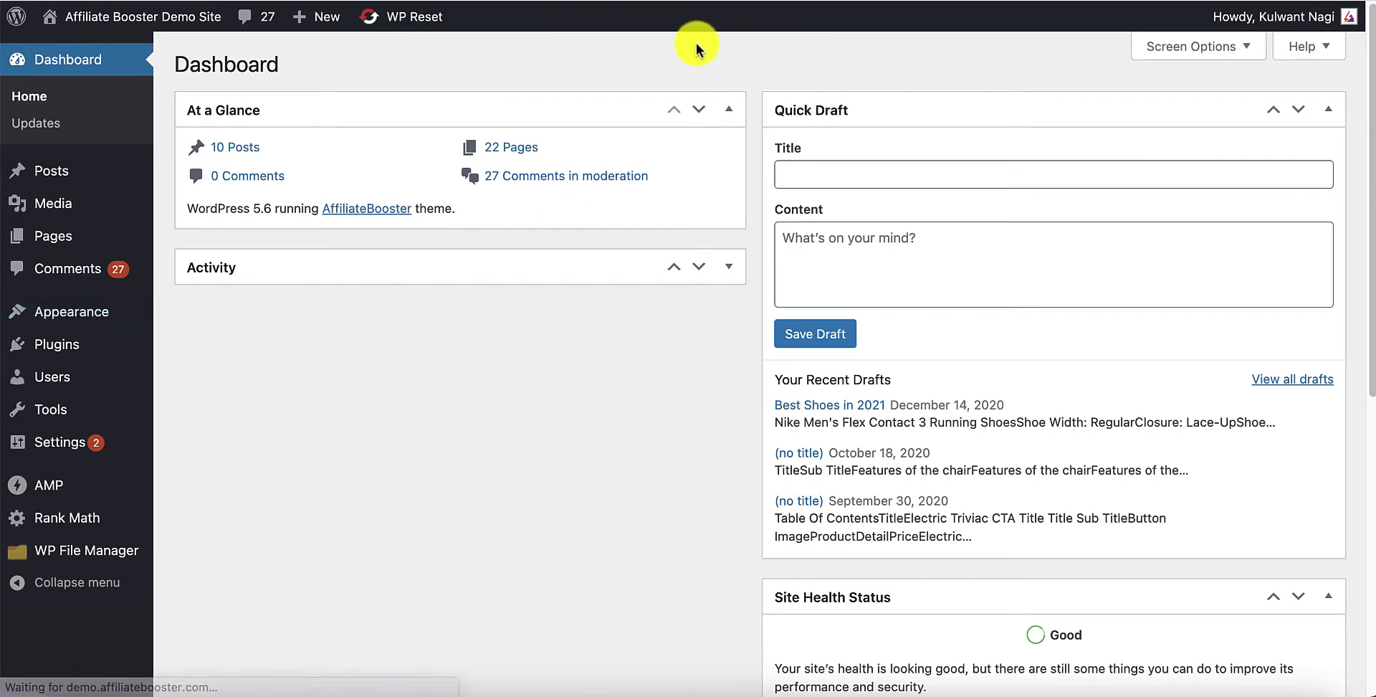
scroll(595, 180, "down", 2)
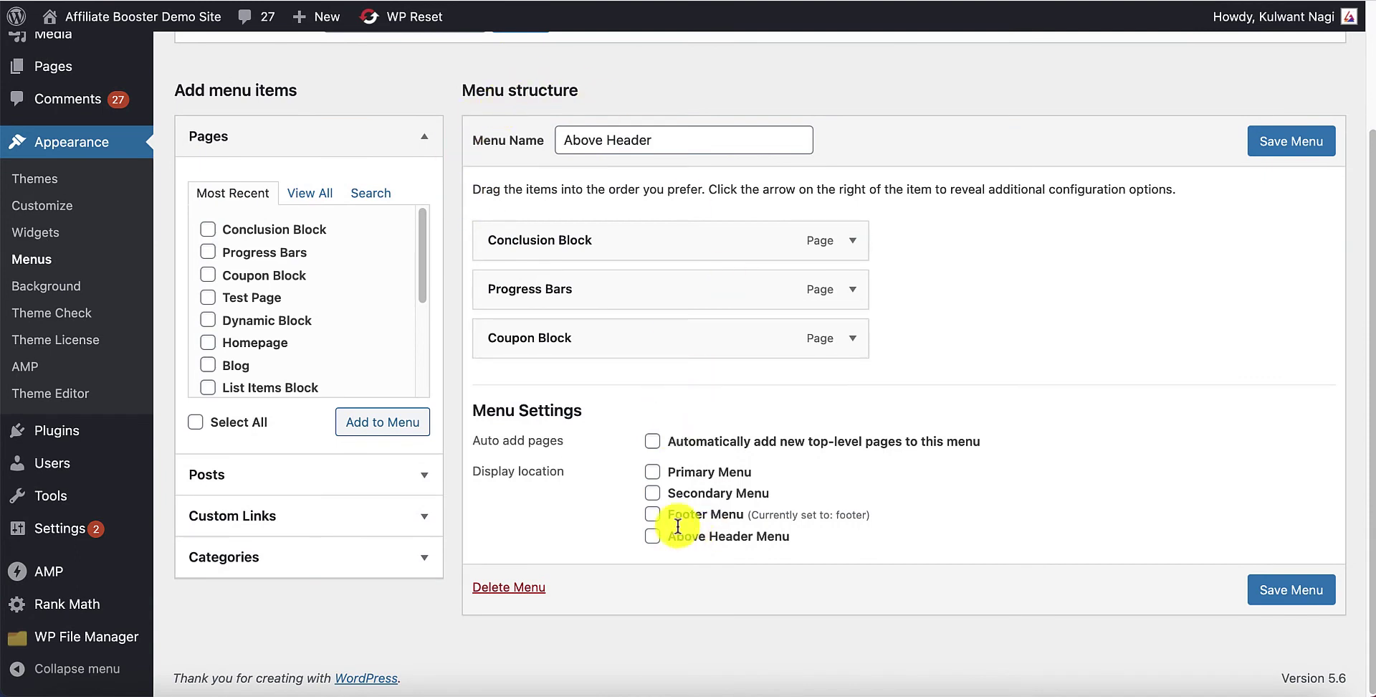
- Assign the Above Header menu to the Secondary Menu location, save, and check the live site
left_click(652, 493)
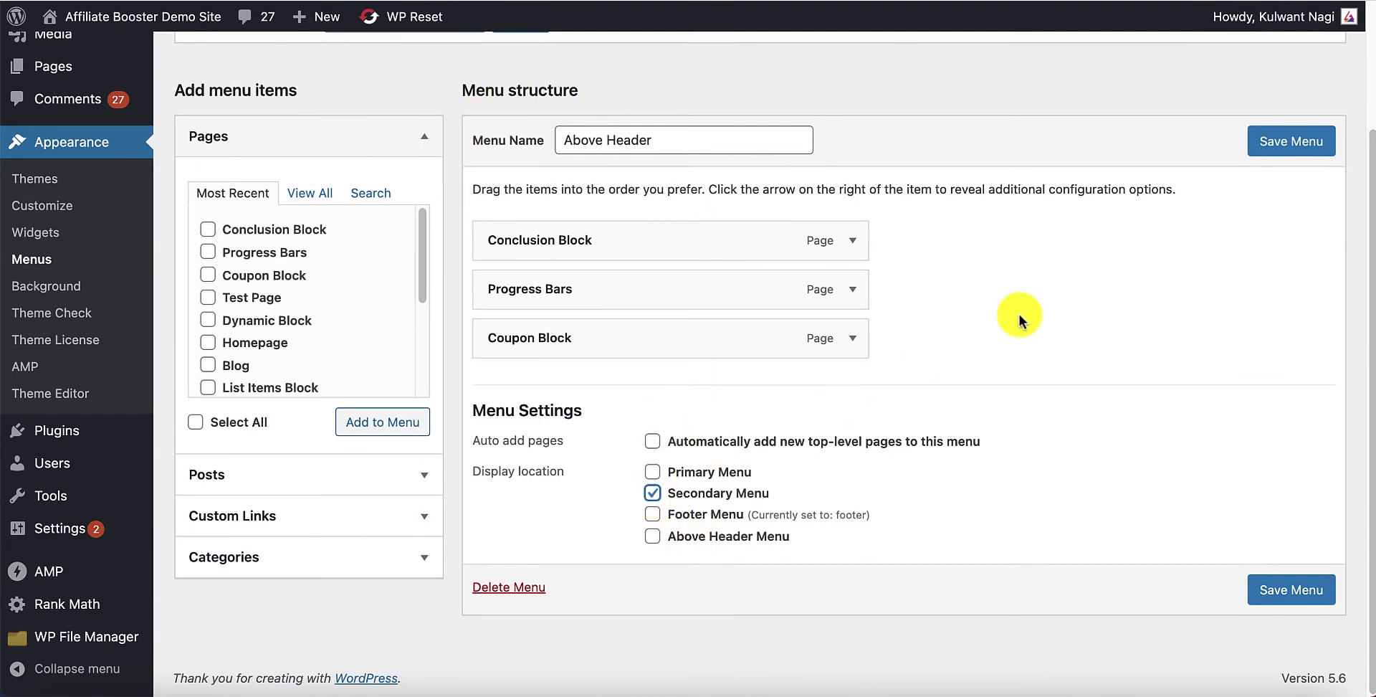
left_click(1270, 147)
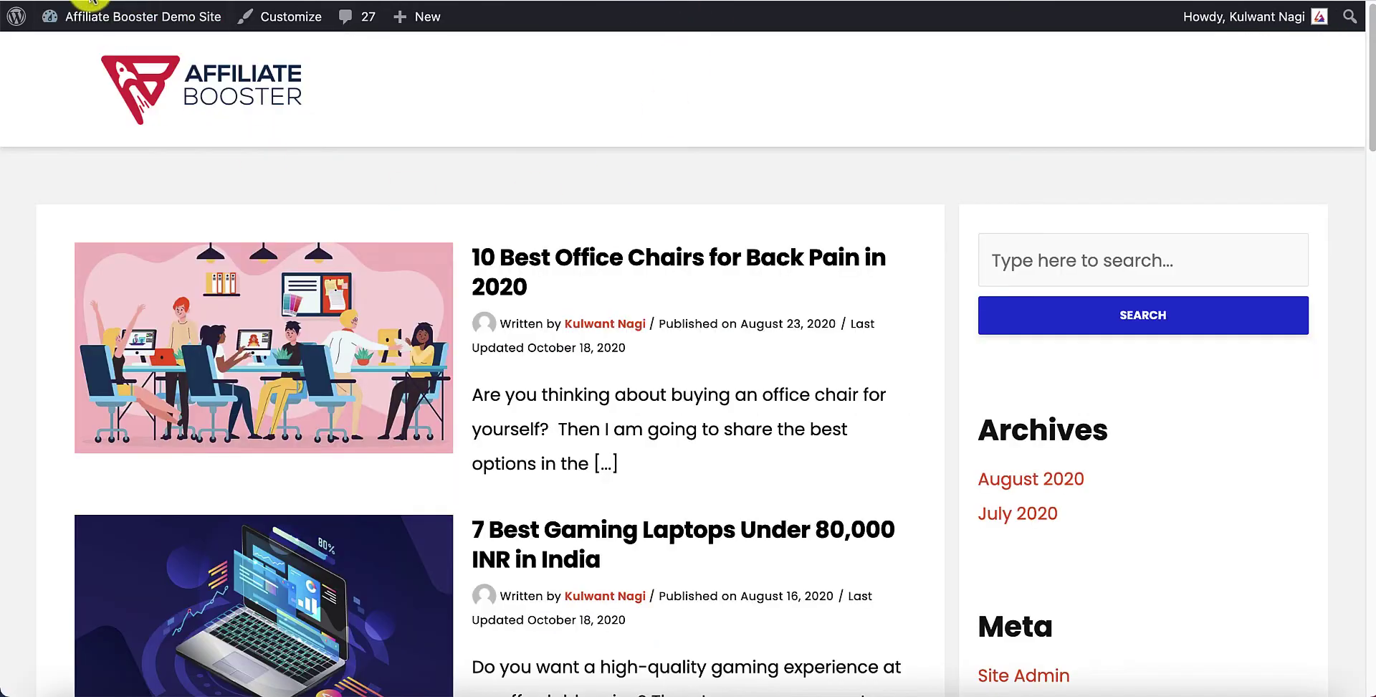
left_click(86, 12)
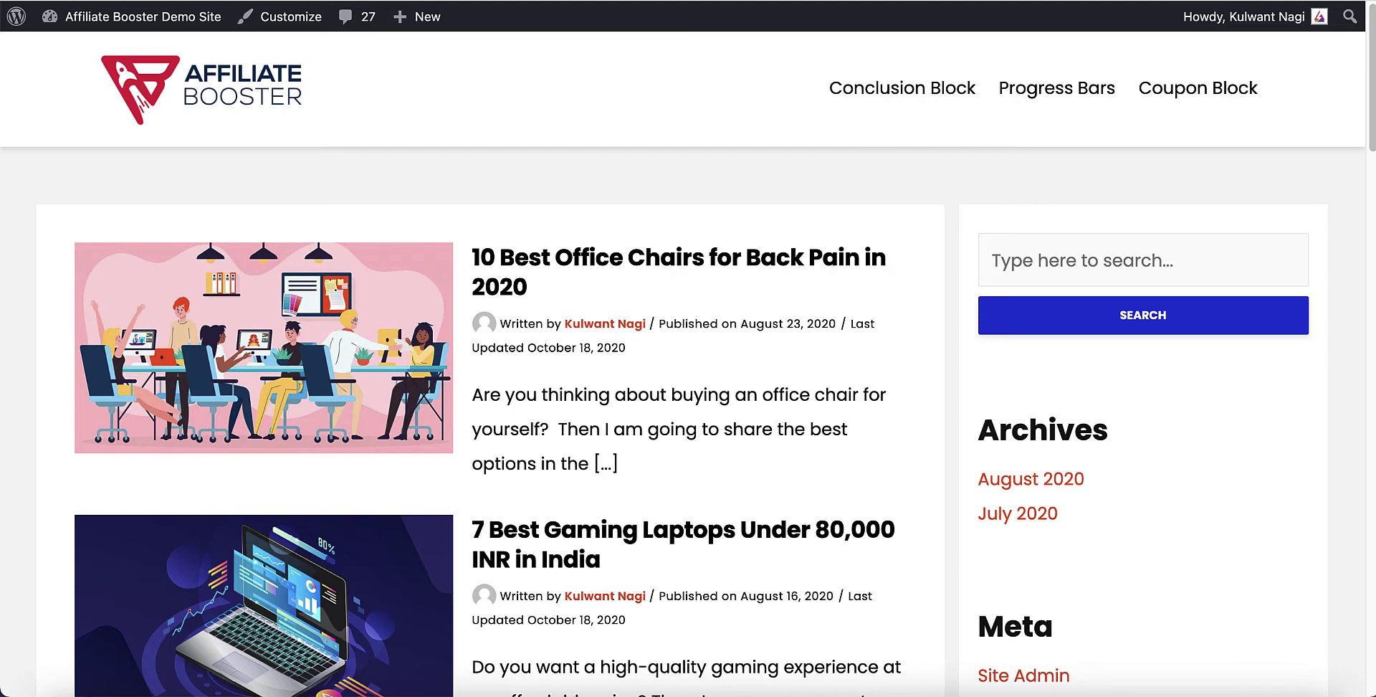
left_click(315, 1)
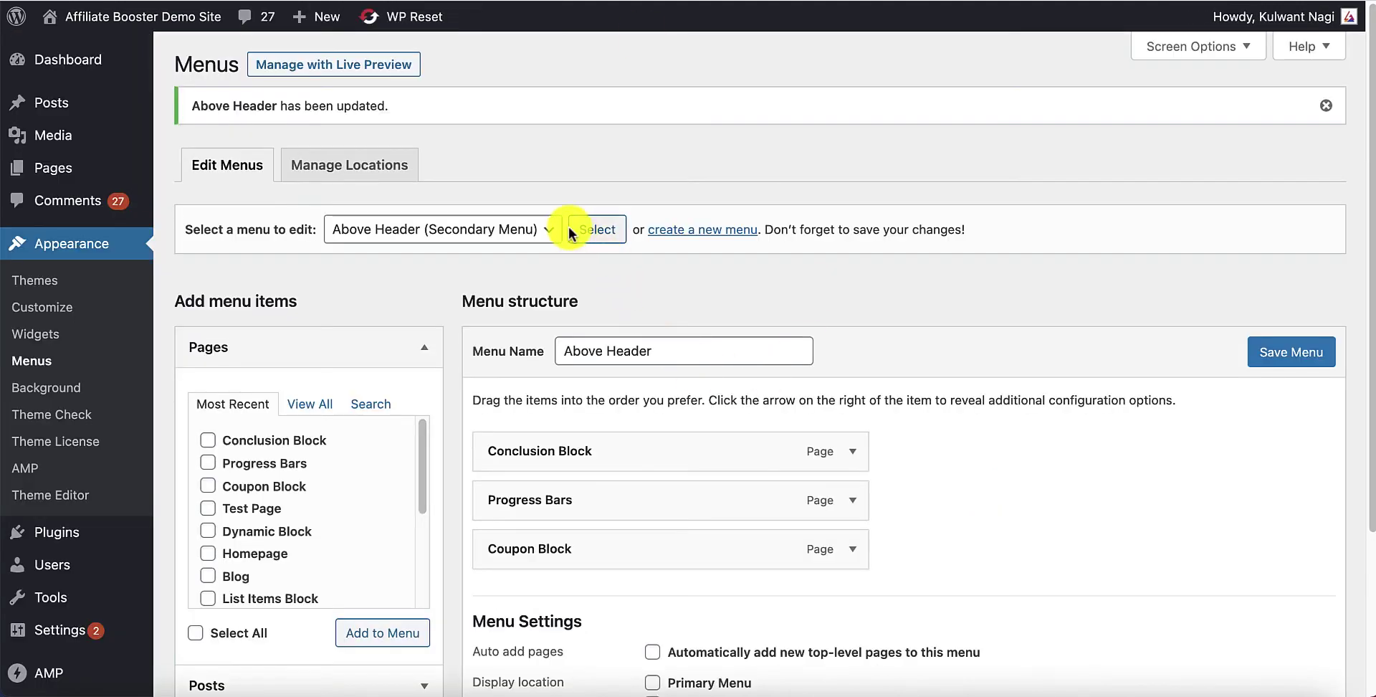
- Also assign the Above Header menu to Primary Menu, save, and check the bar below the header
scroll(566, 228, "down", 1)
scroll(458, 228, "down", 5)
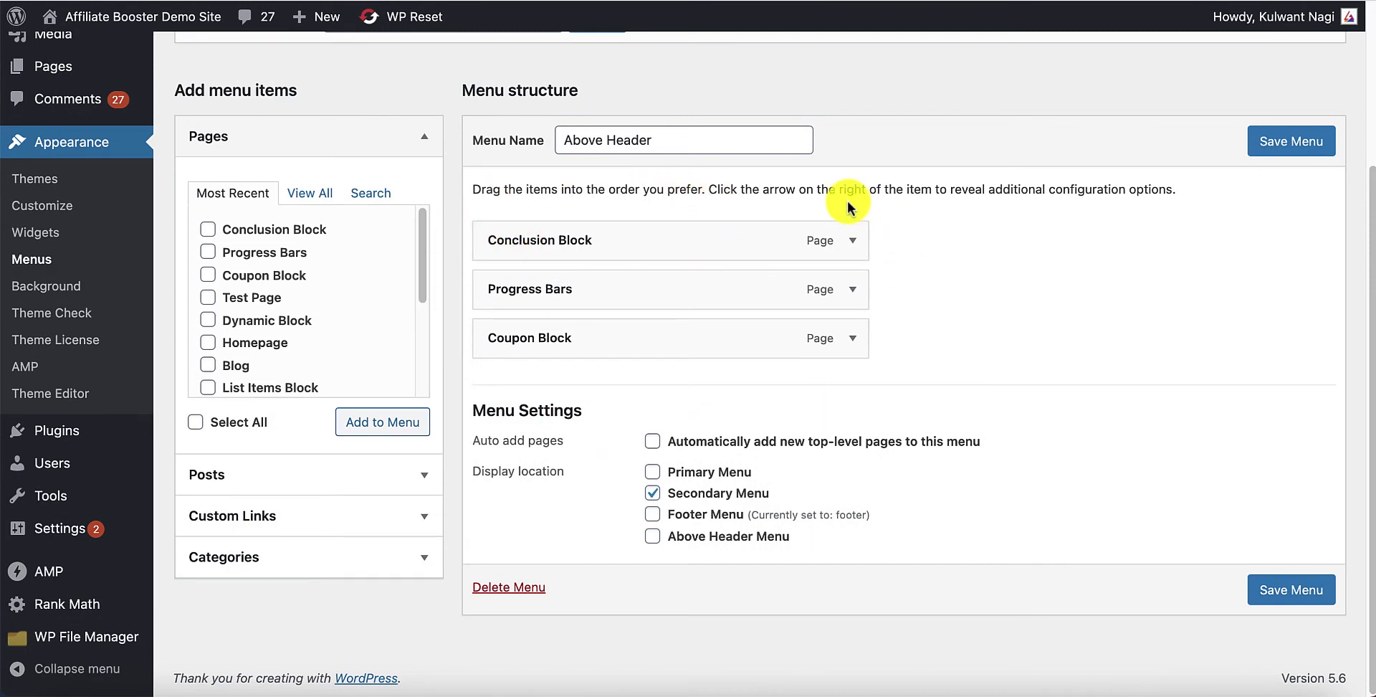
left_click(653, 473)
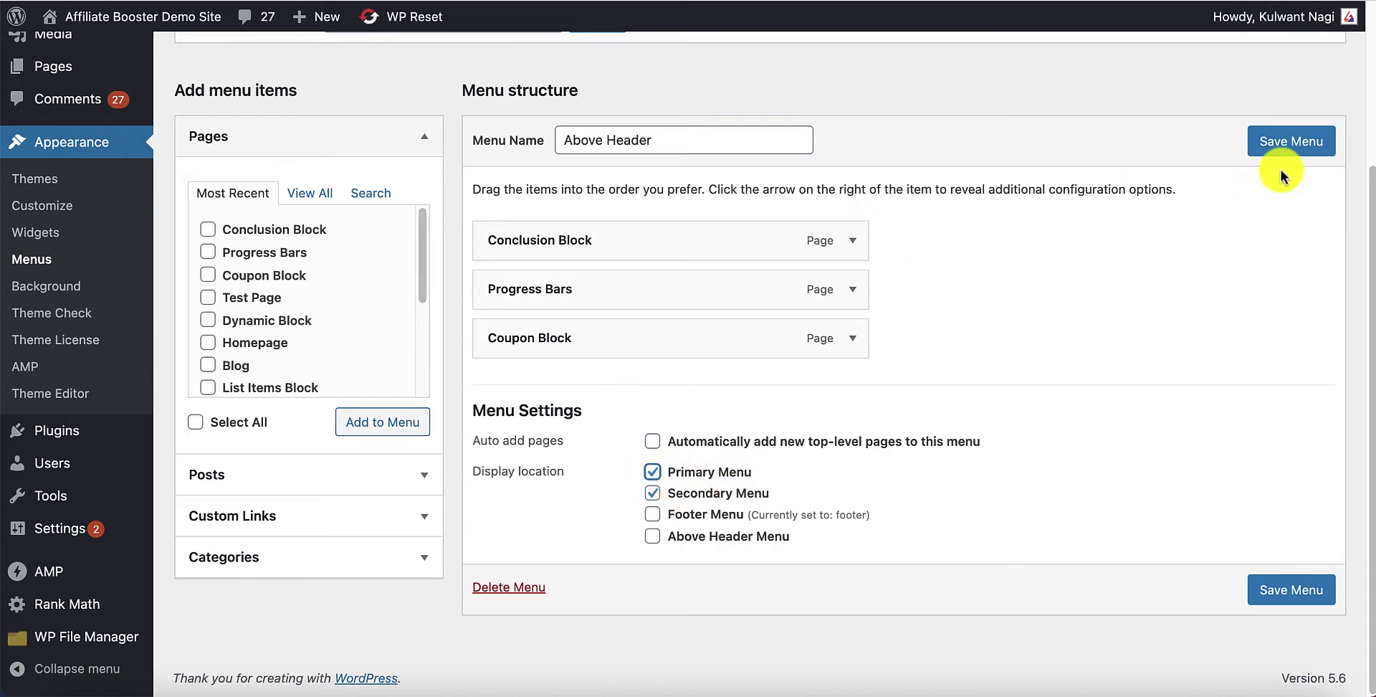
left_click(1316, 150)
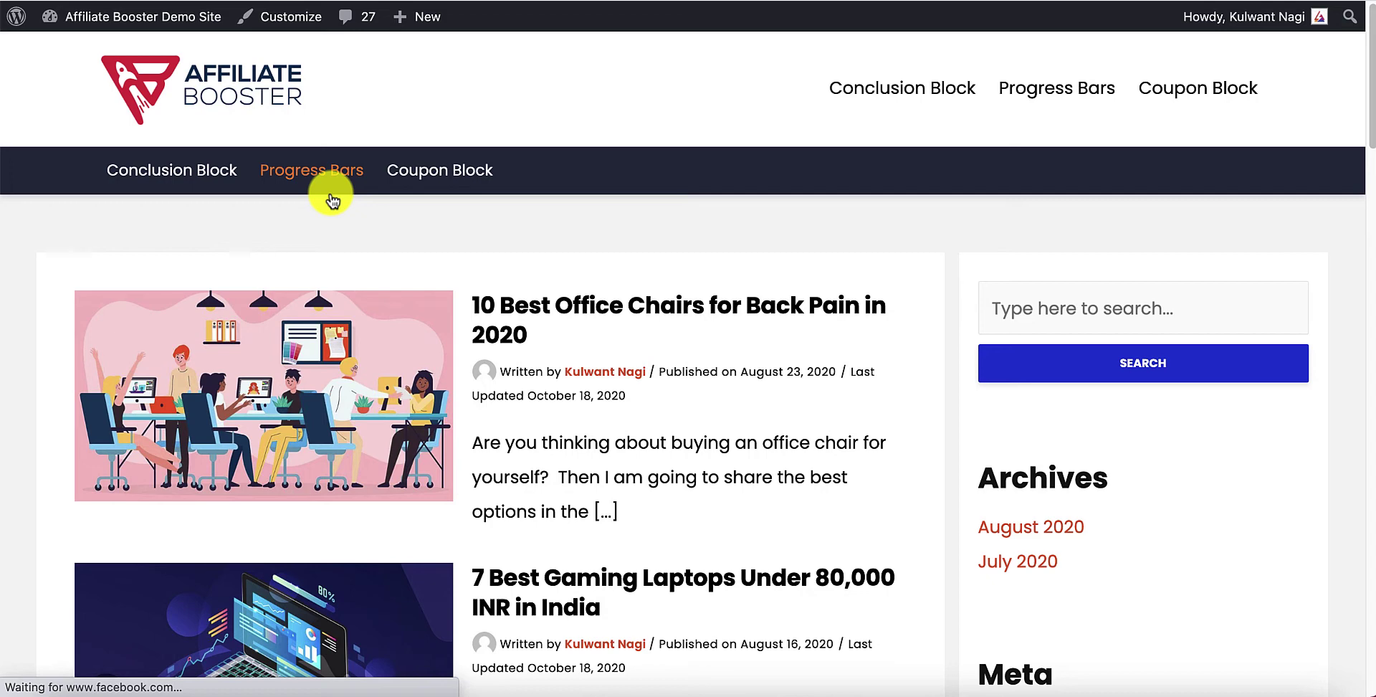
left_click(124, 176)
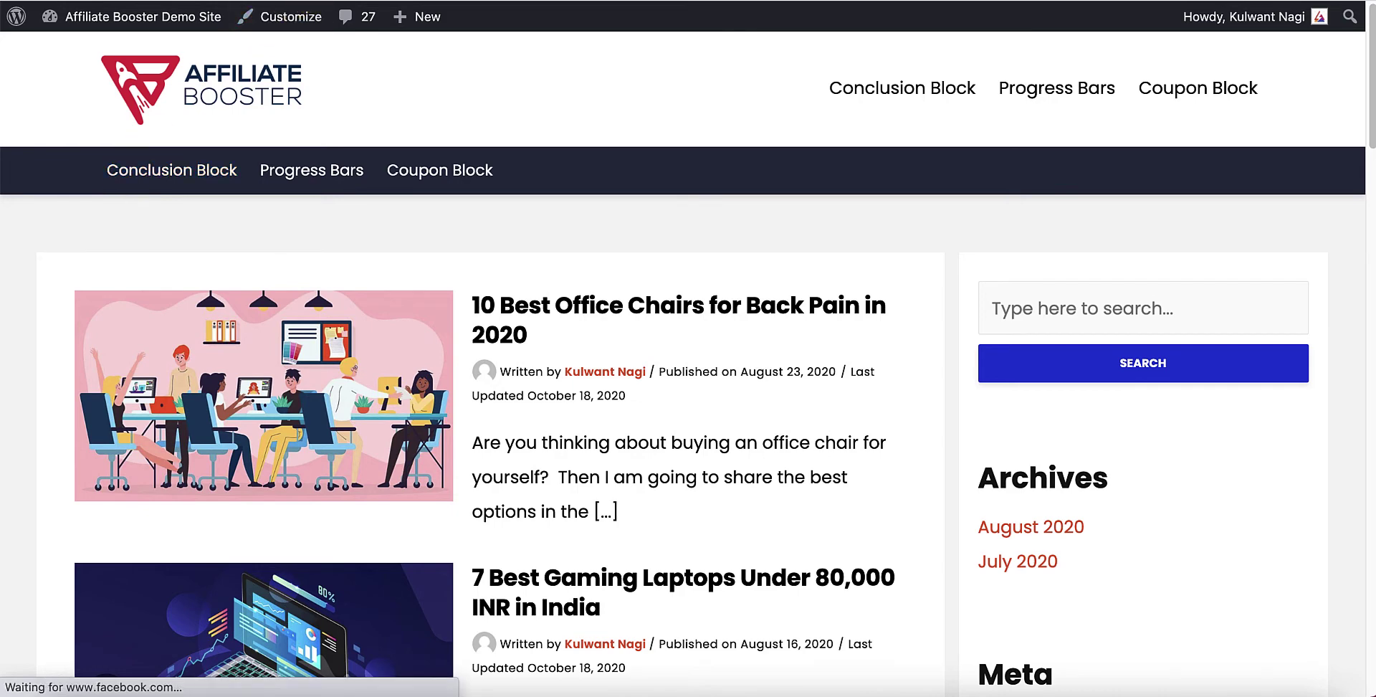
left_click(315, 2)
scroll(768, 435, "down", 3)
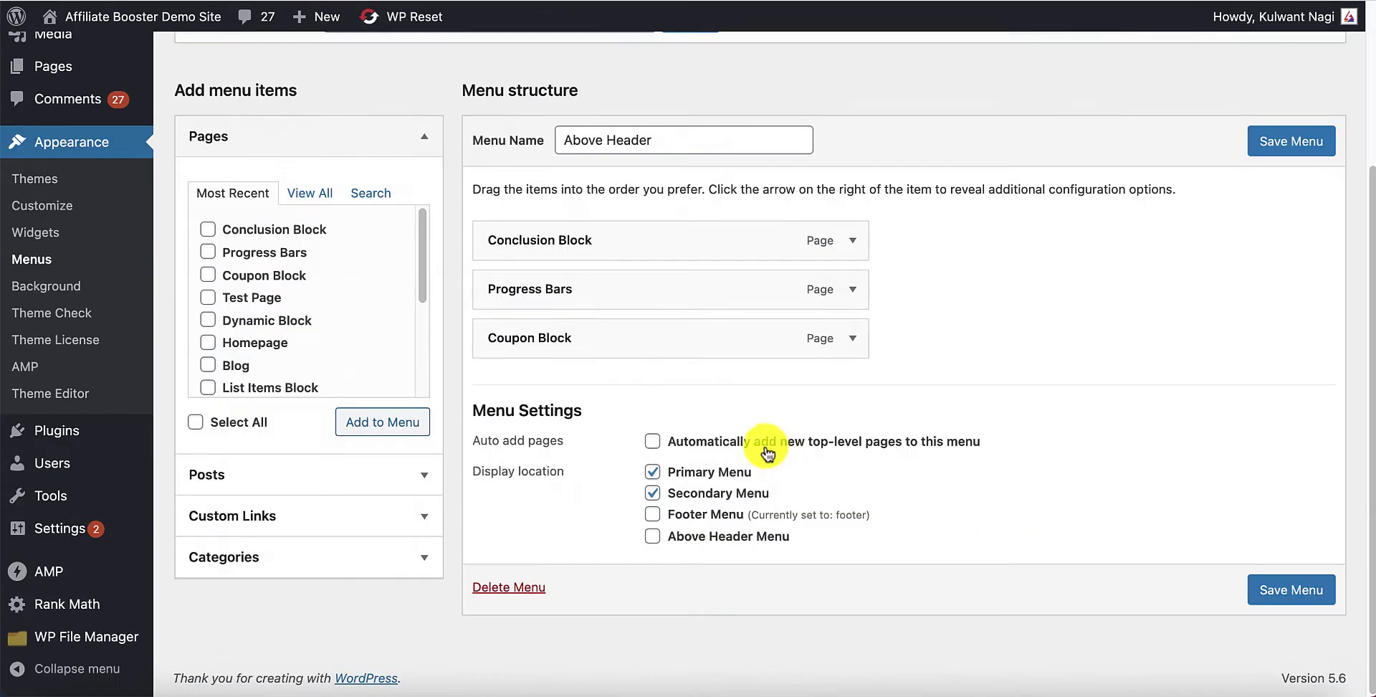
- Add the Above Header Menu location to the menu, save, and refresh the site to view it
left_click(653, 538)
left_click(1301, 143)
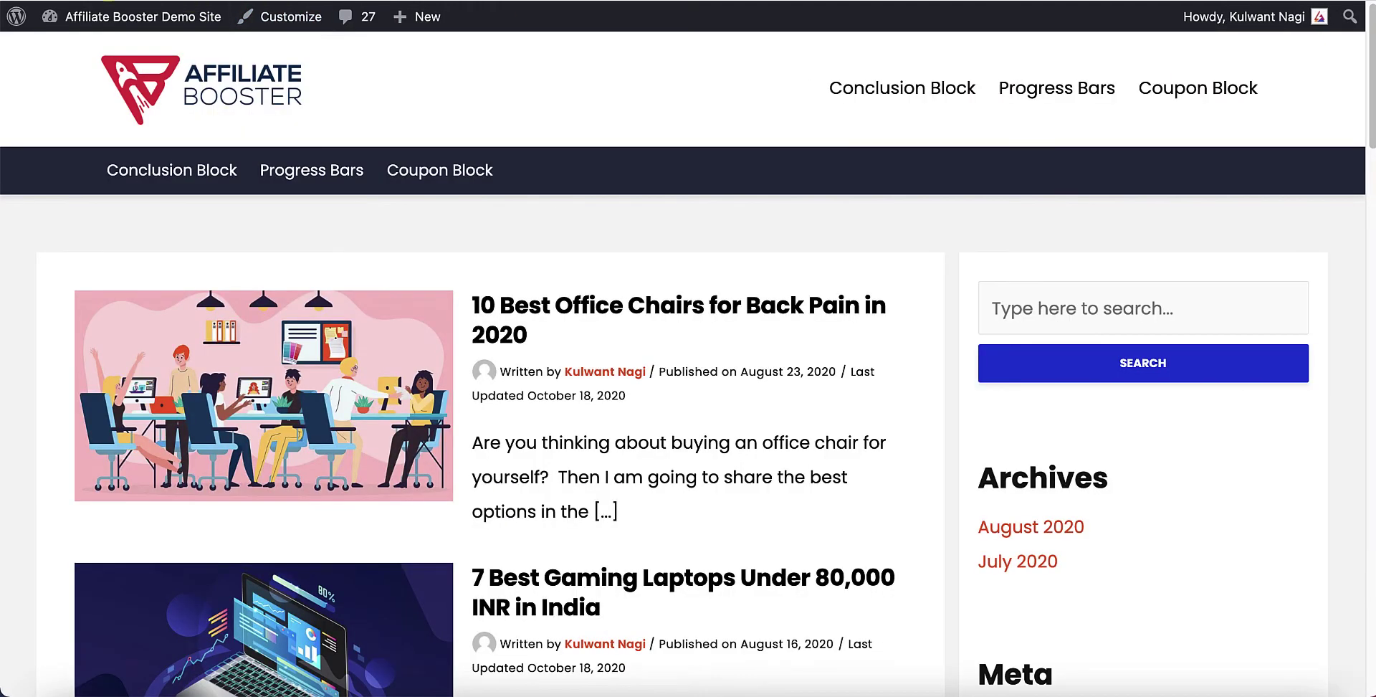
key("super+r")
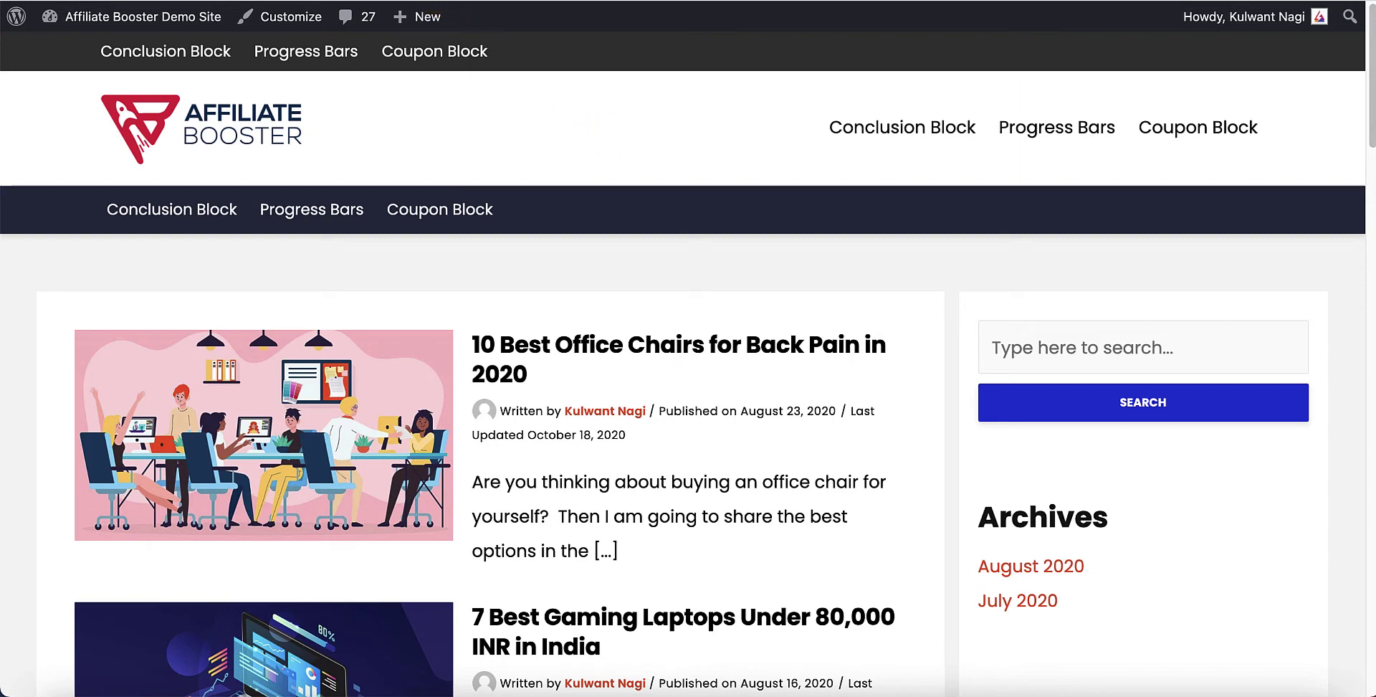
key("ctrl+shift+Tab")
- Remove the menu from the Primary Menu location, save, view the site, and reload the Customizer
scroll(537, 556, "down", 3)
left_click(652, 471)
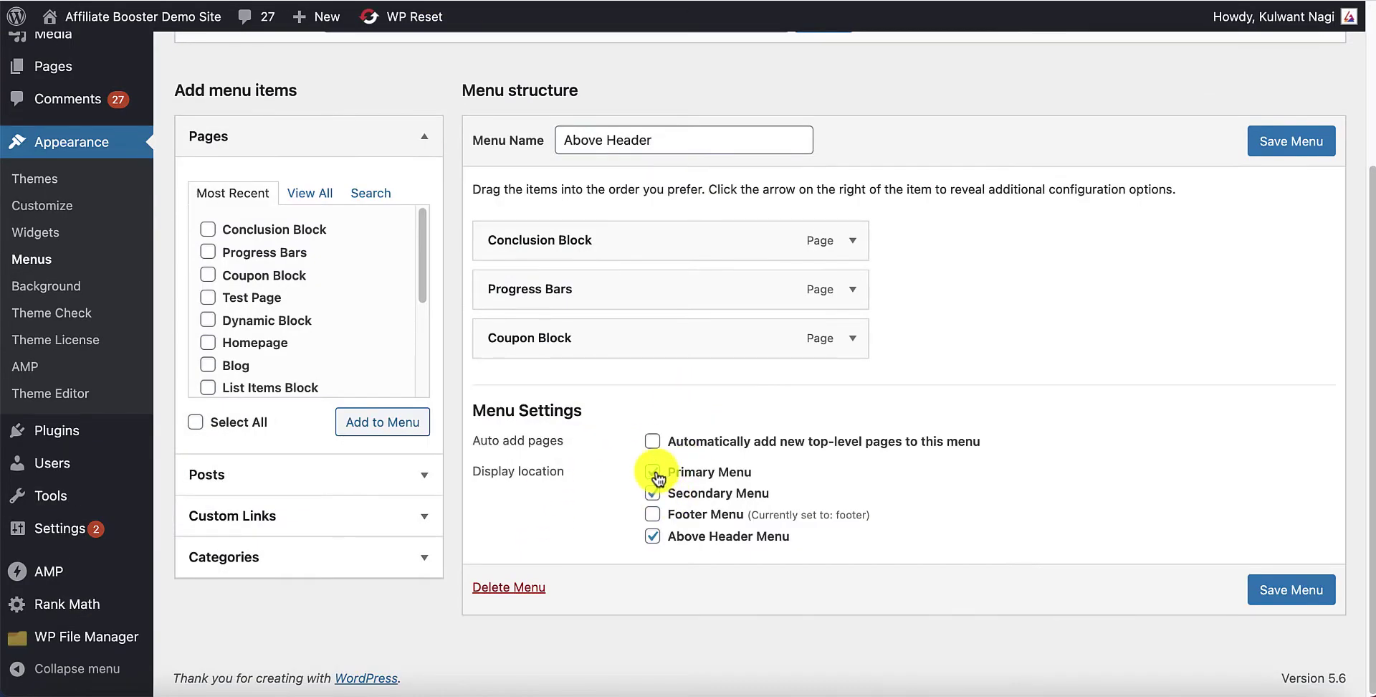
left_click(1282, 165)
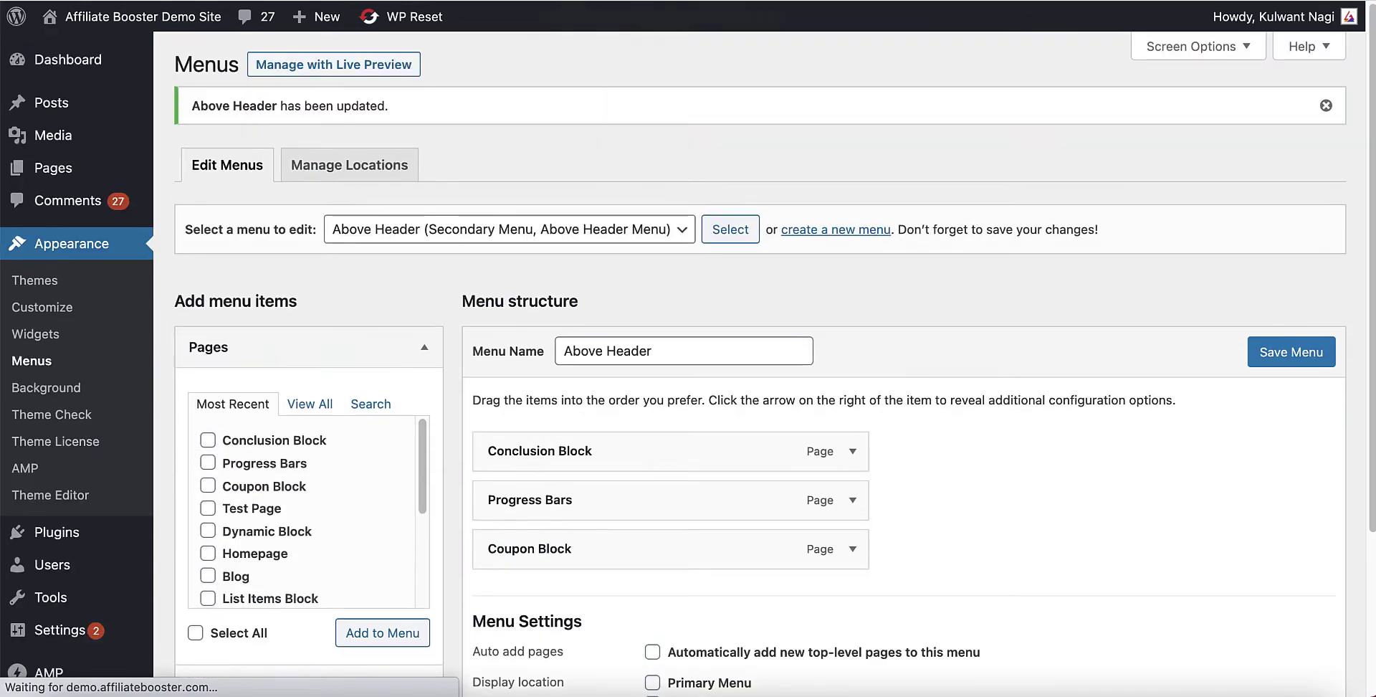
left_click(68, 15)
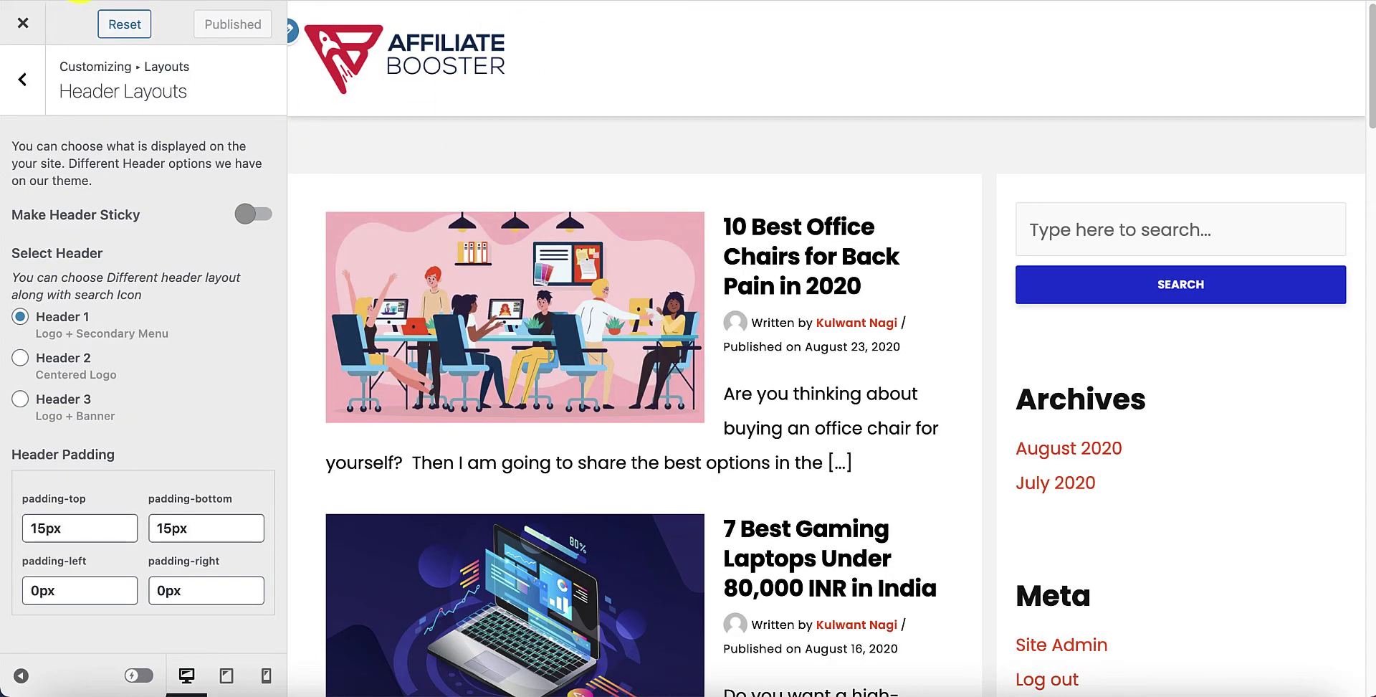
key("super+r")
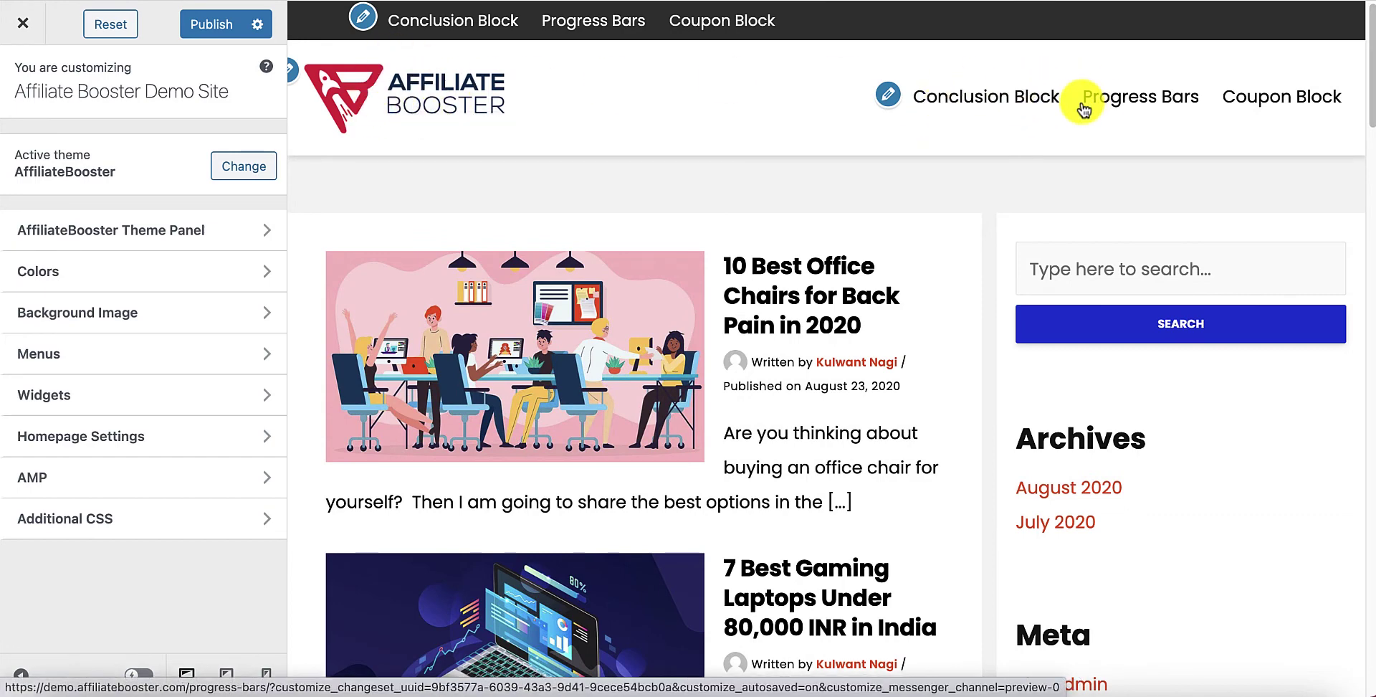
- Publish the Header 3 (Logo + Banner) layout, then go to Appearance > Widgets
left_click(77, 236)
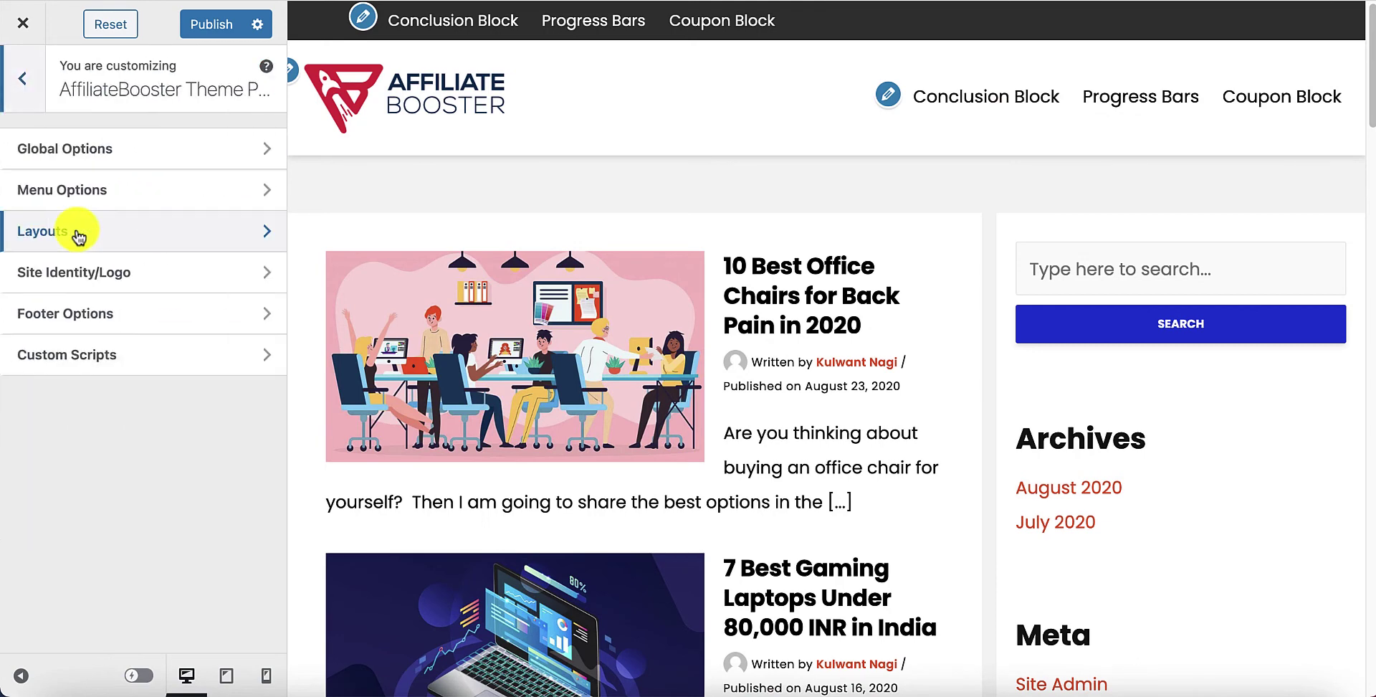
left_click(132, 234)
left_click(127, 154)
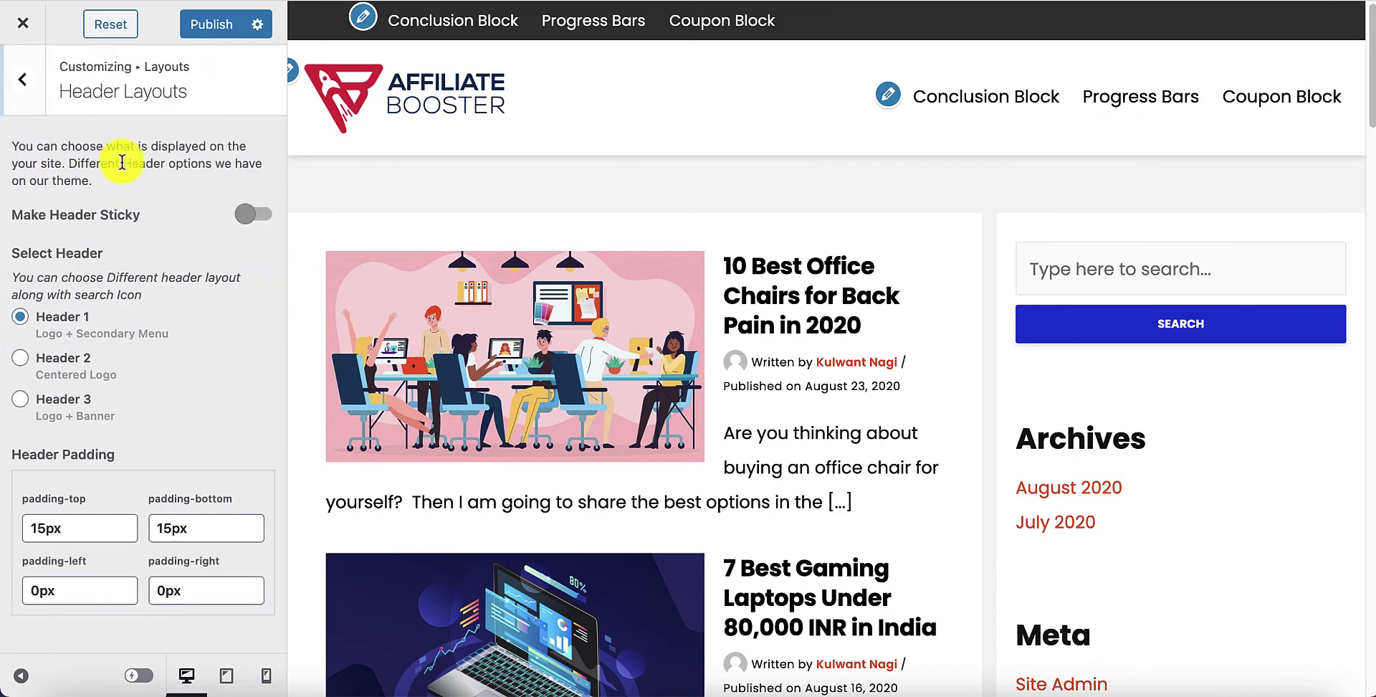
left_click(21, 360)
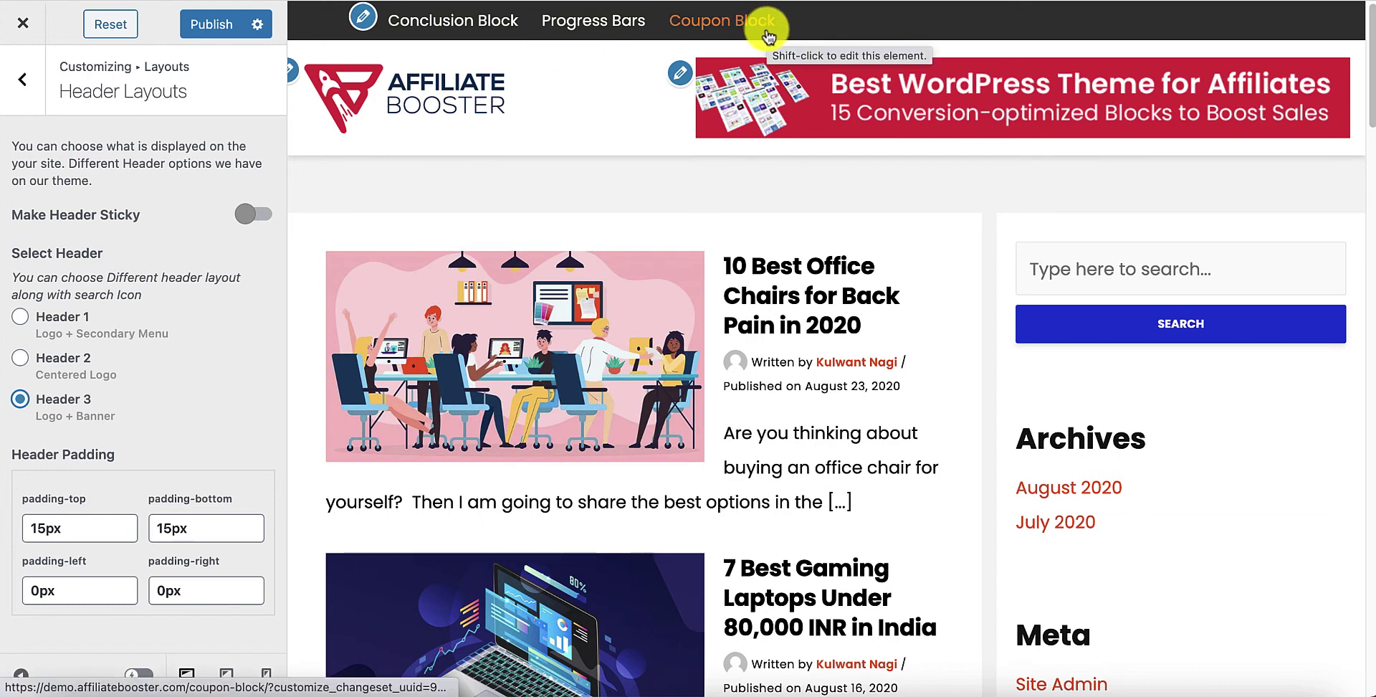
left_click(208, 29)
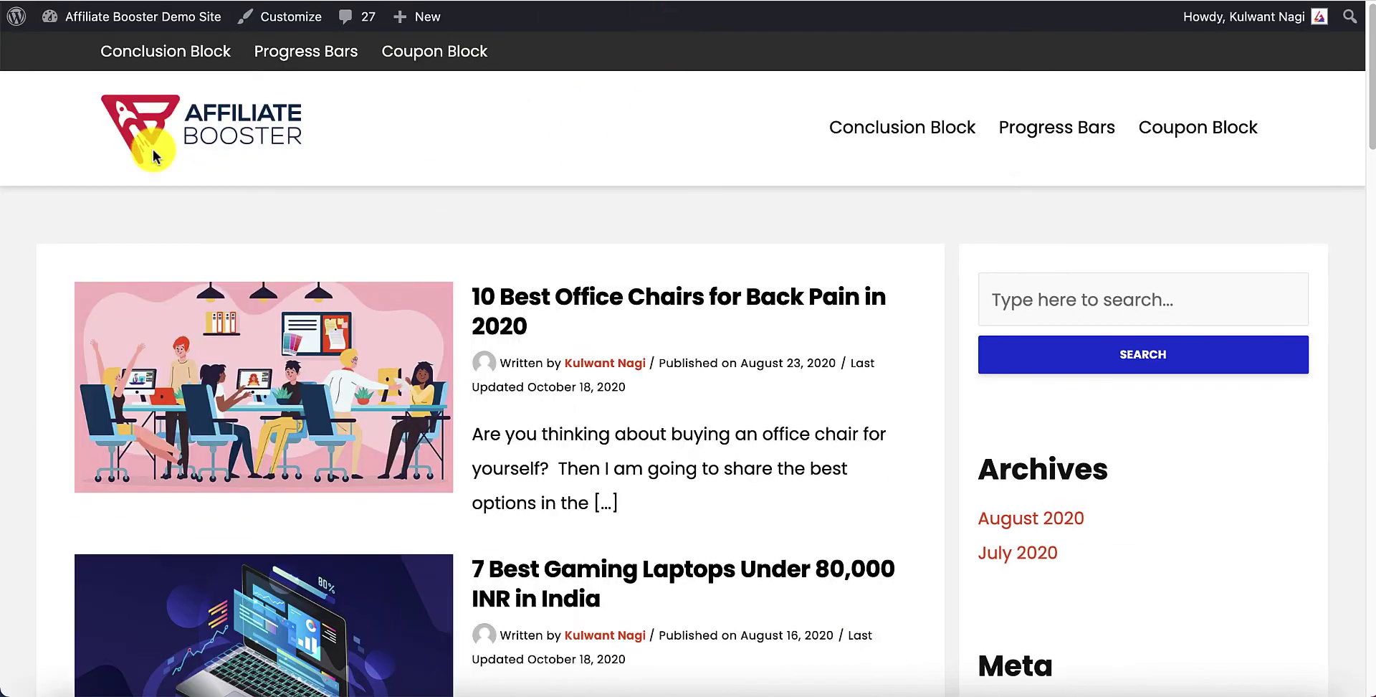
left_click(72, 14)
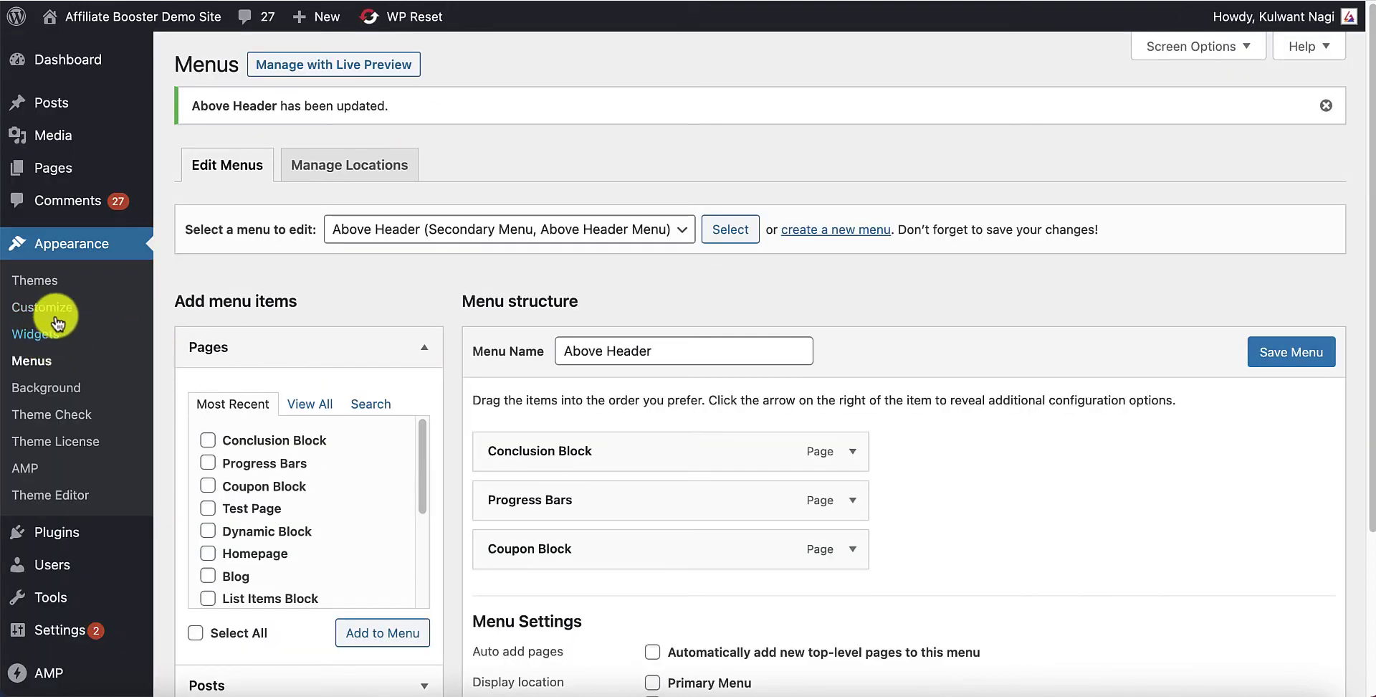
left_click(66, 346)
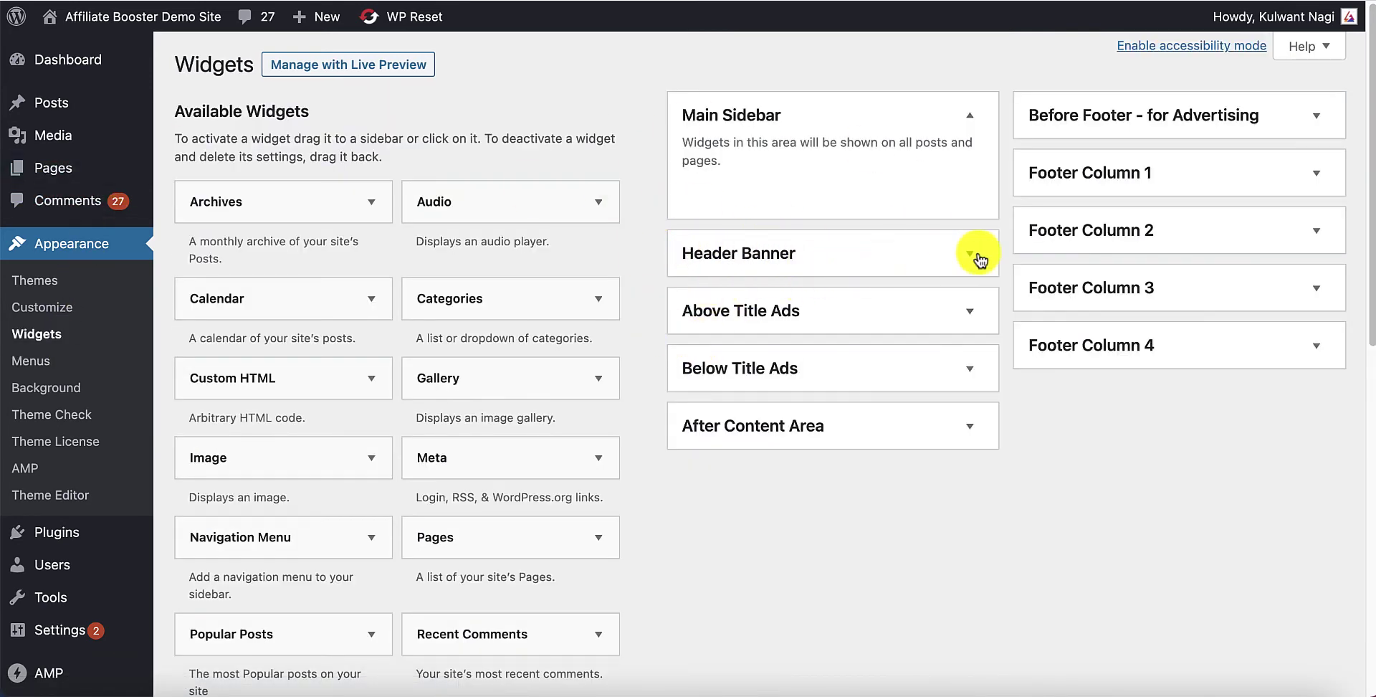
- Delete the old banner Image widget from Header Banner and add a fresh Image widget there
left_click(971, 256)
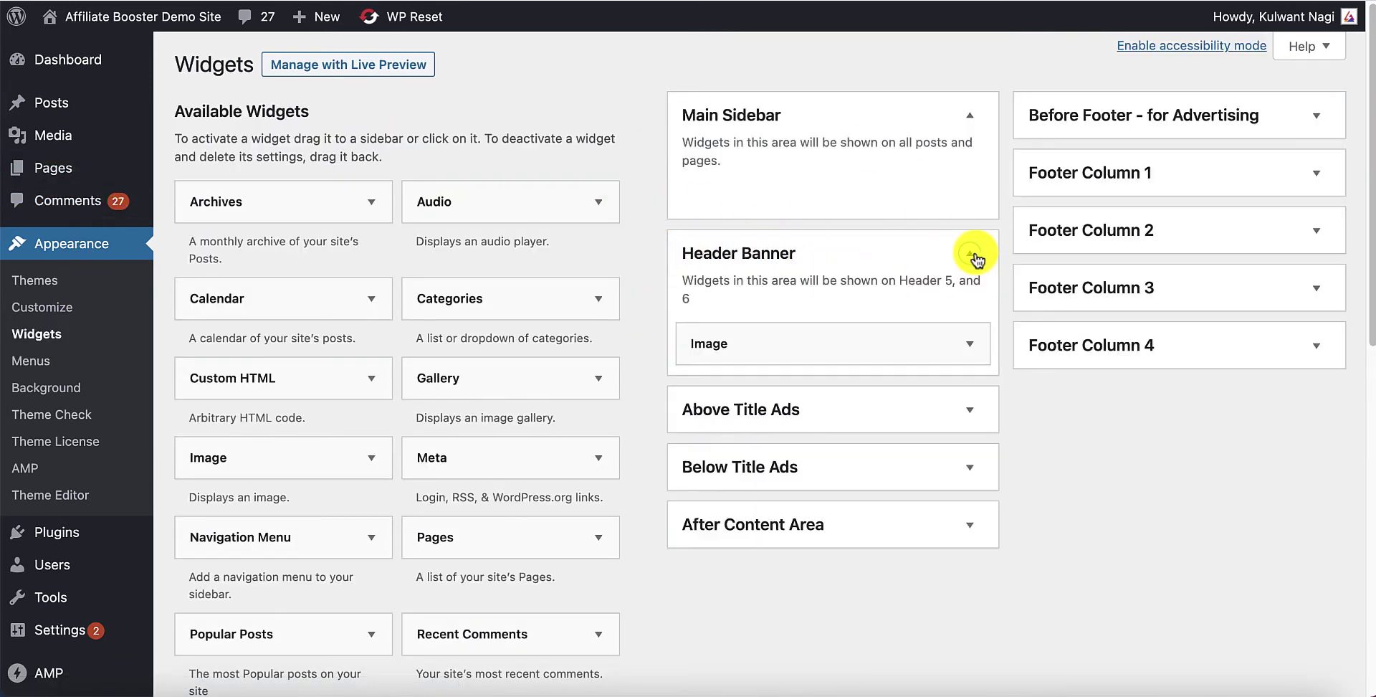
left_click(763, 351)
scroll(763, 351, "down", 1)
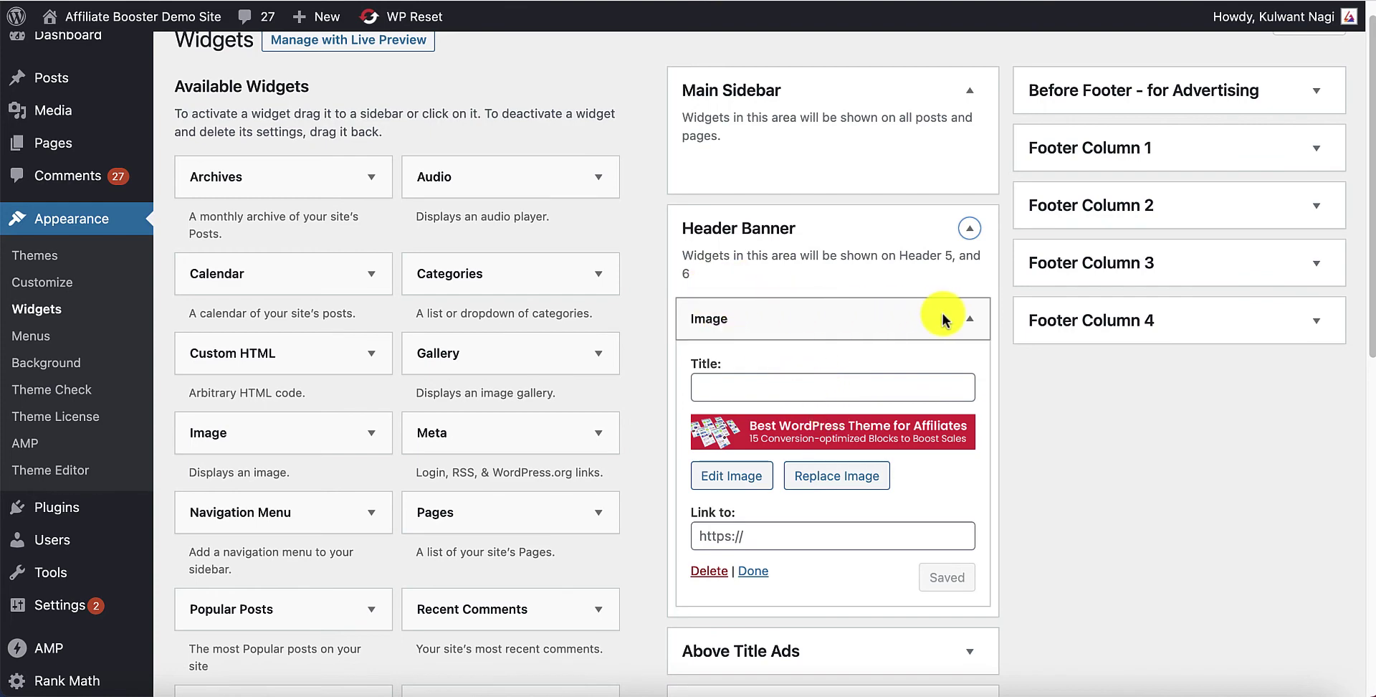
left_click(708, 574)
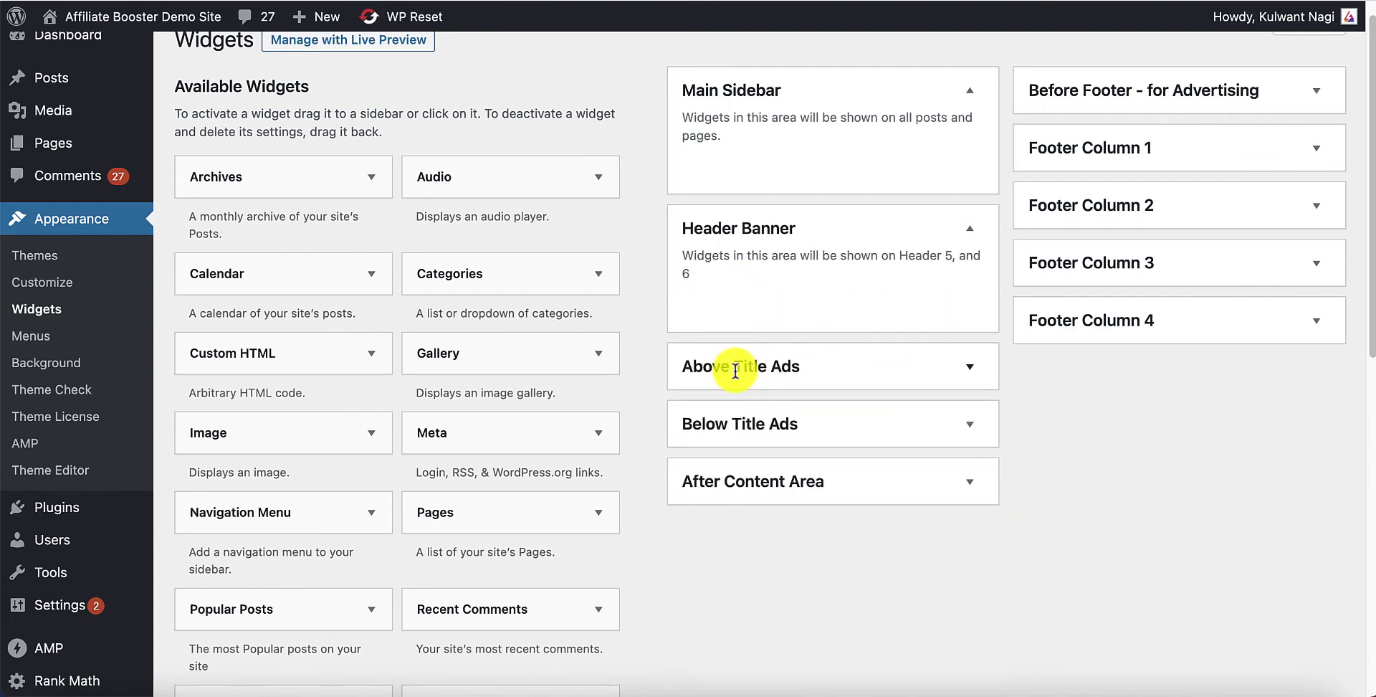
scroll(336, 380, "down", 1)
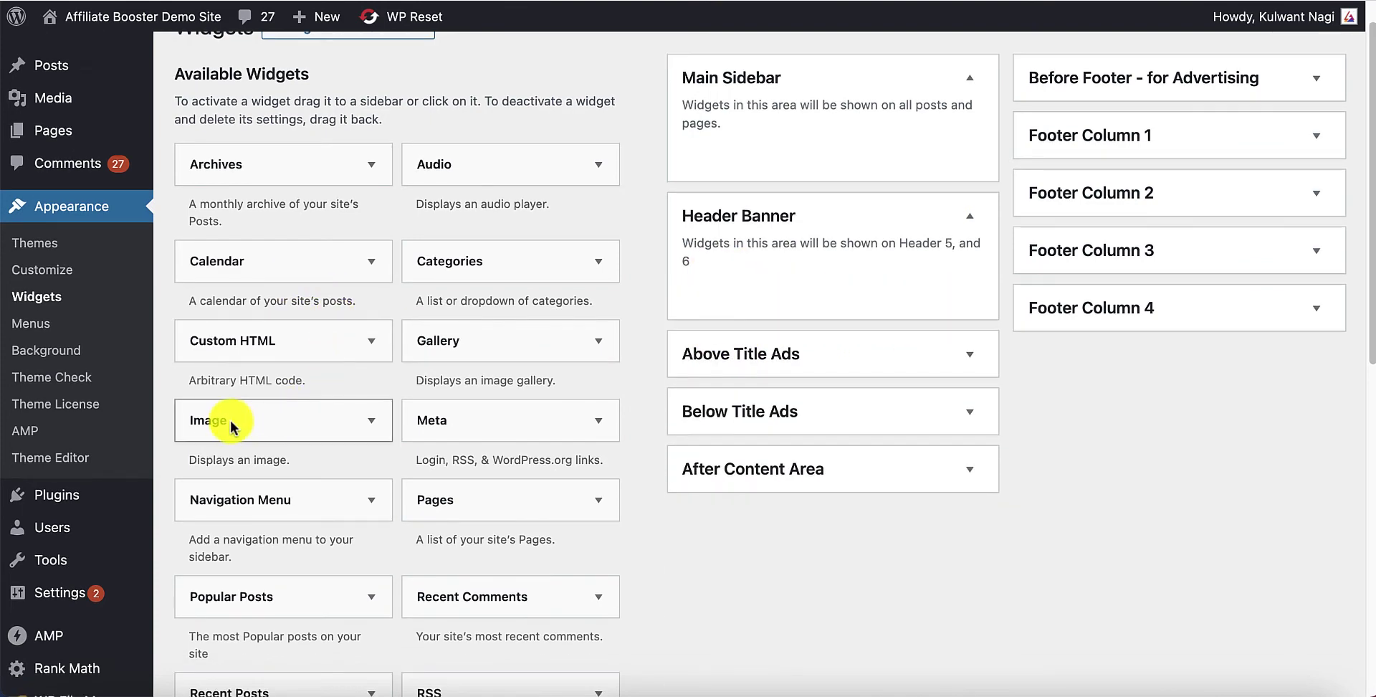
left_click_drag(244, 427, 788, 259)
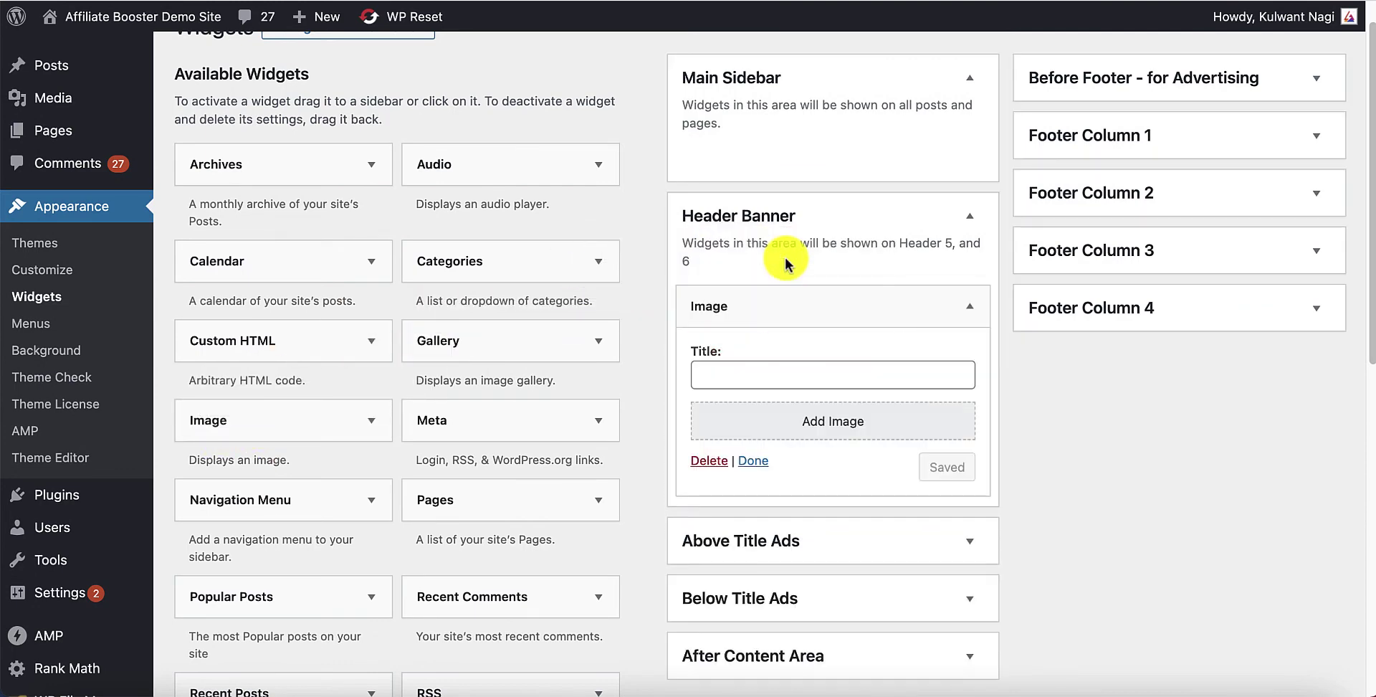
- Pick 728x90-copy.jpg from the Media Library for the Header Banner Image widget
left_click(792, 426)
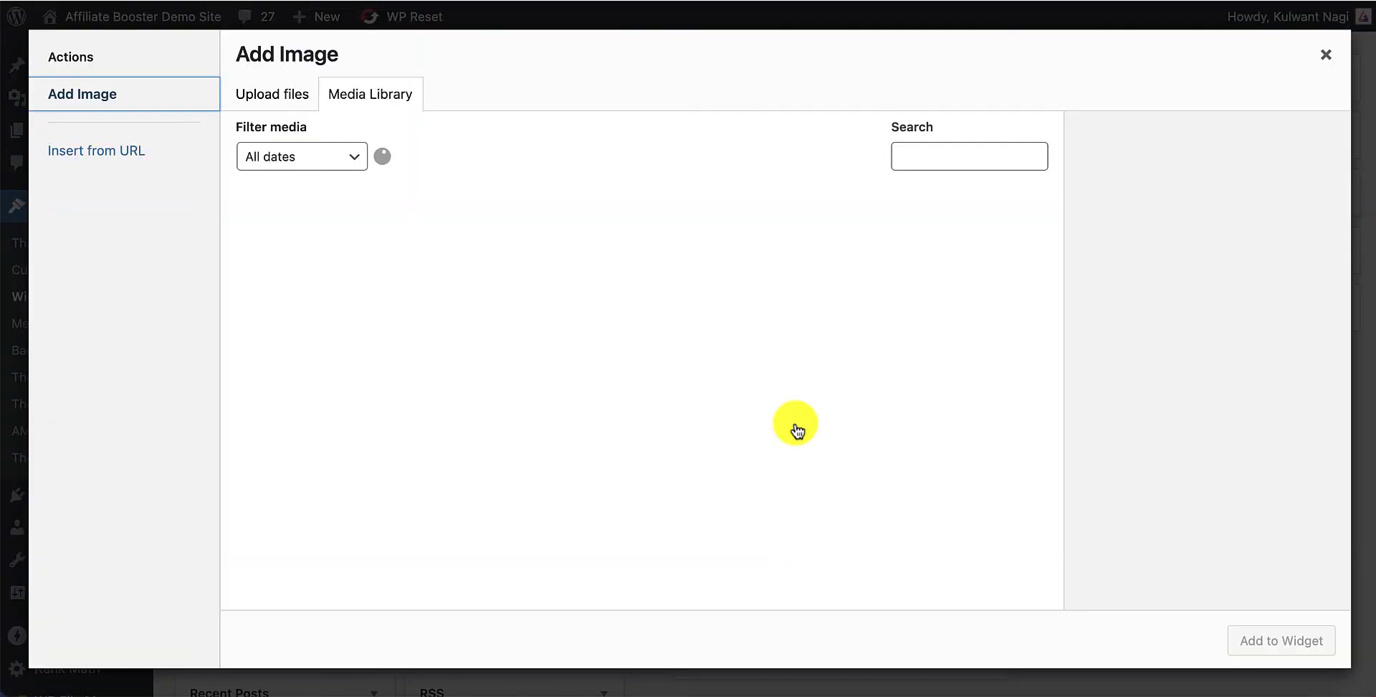
scroll(430, 258, "down", 10)
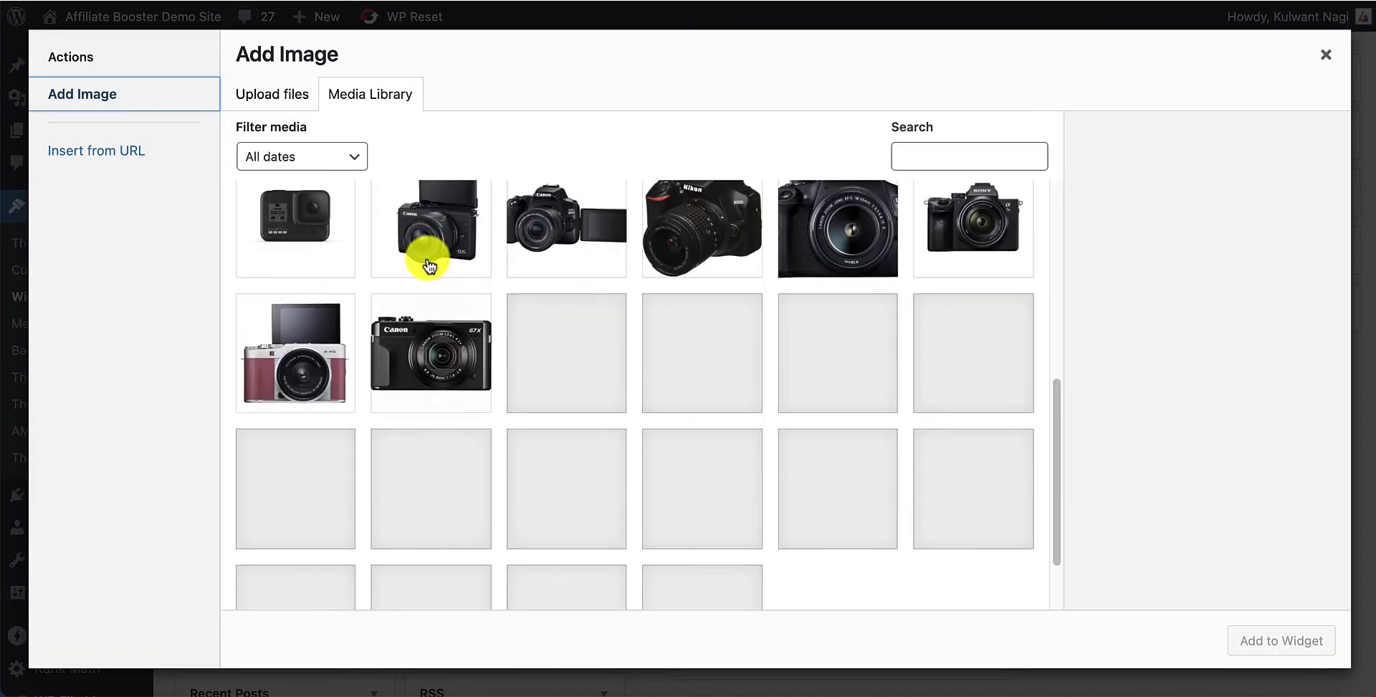
scroll(635, 256, "down", 15)
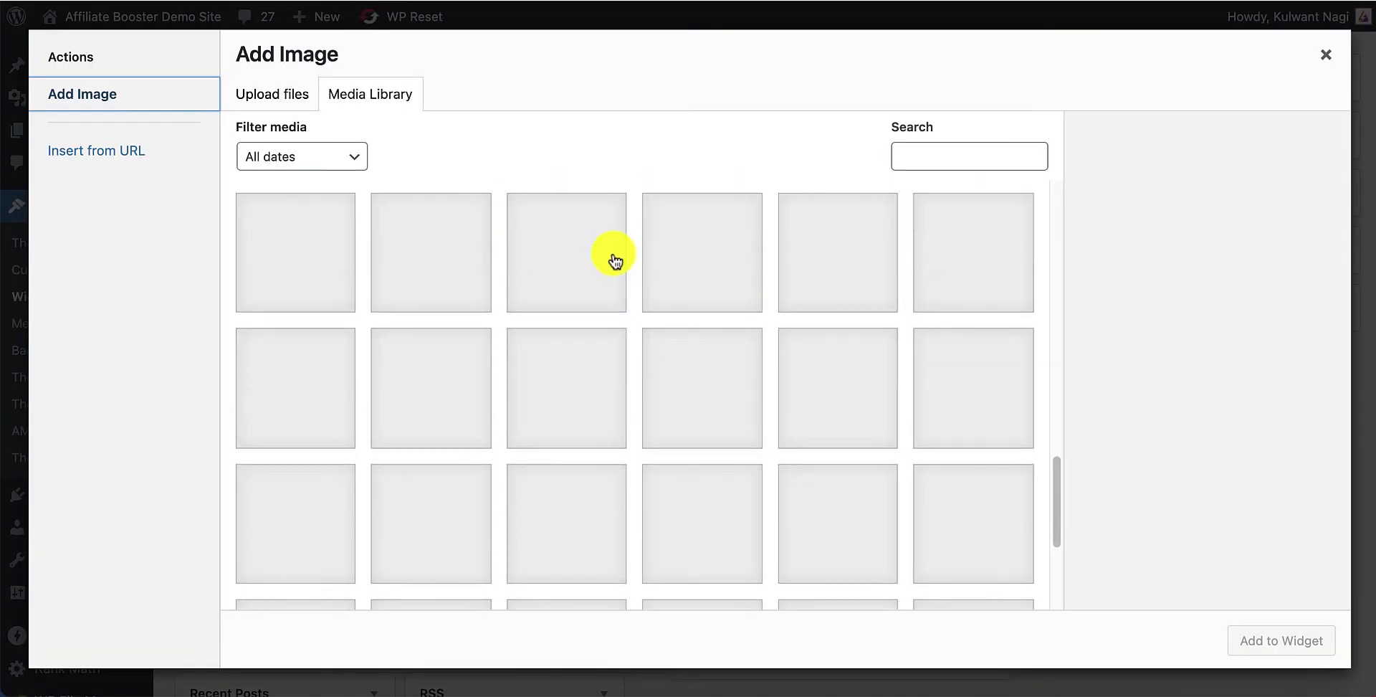
scroll(629, 295, "down", 12)
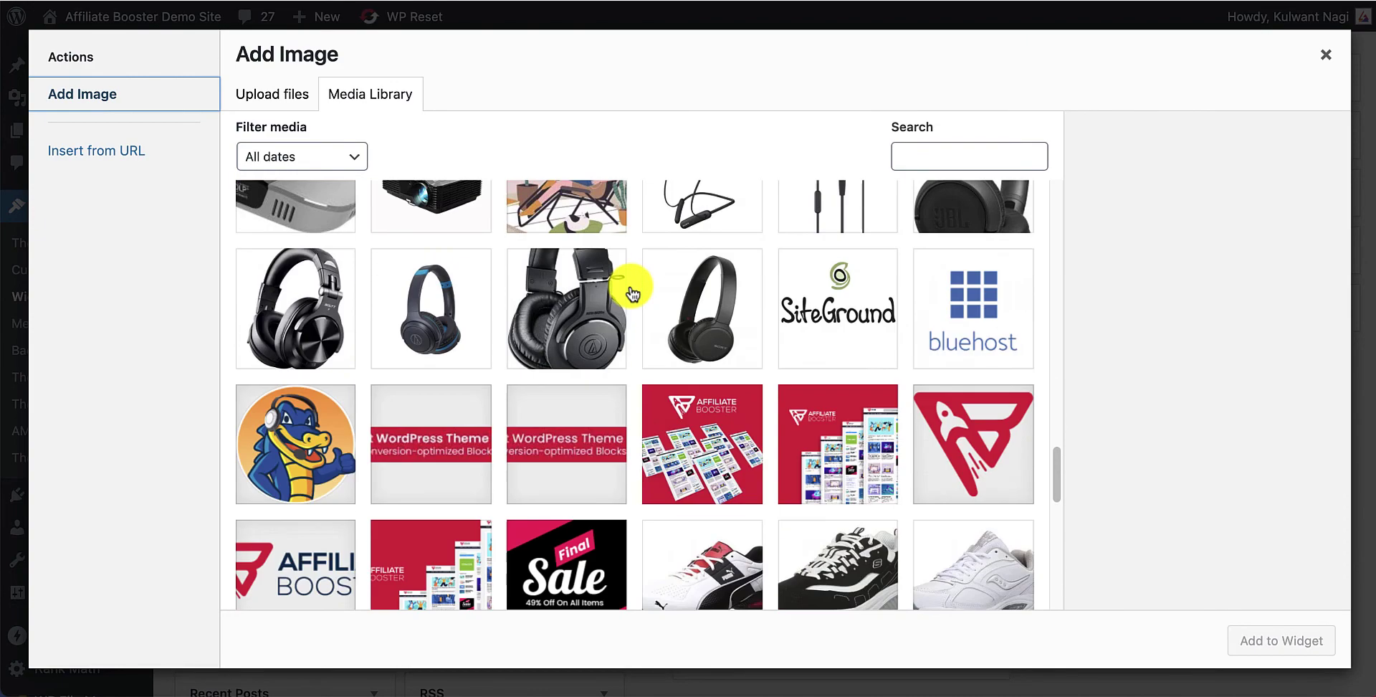
left_click(451, 364)
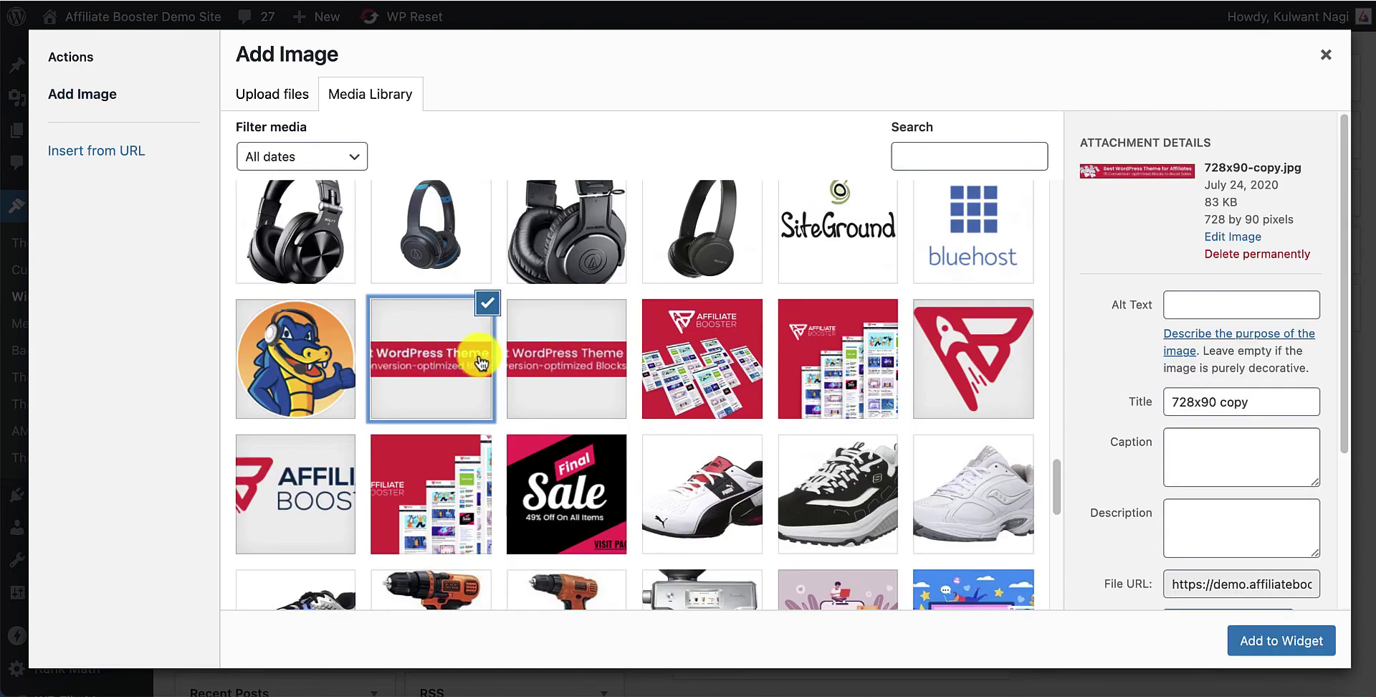
left_click(1253, 638)
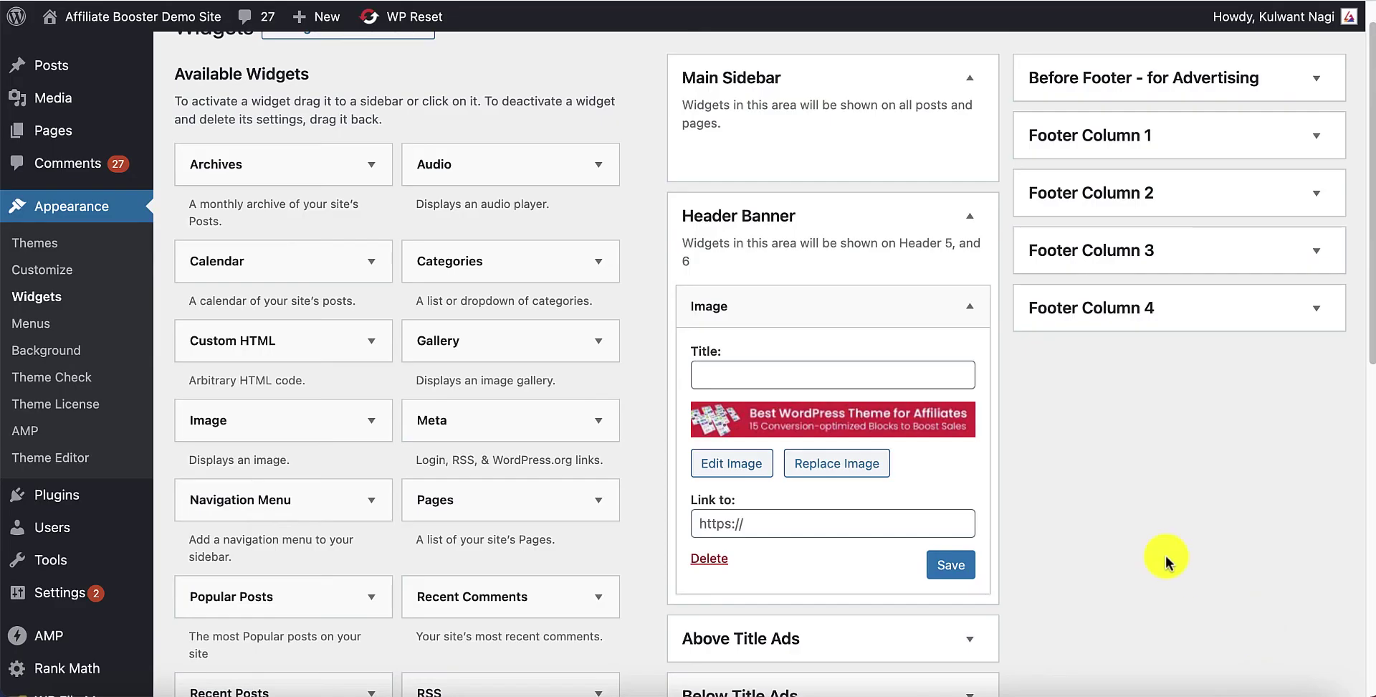
- Set the header banner image to Full Size 728 × 90 and save the widget
left_click(742, 432)
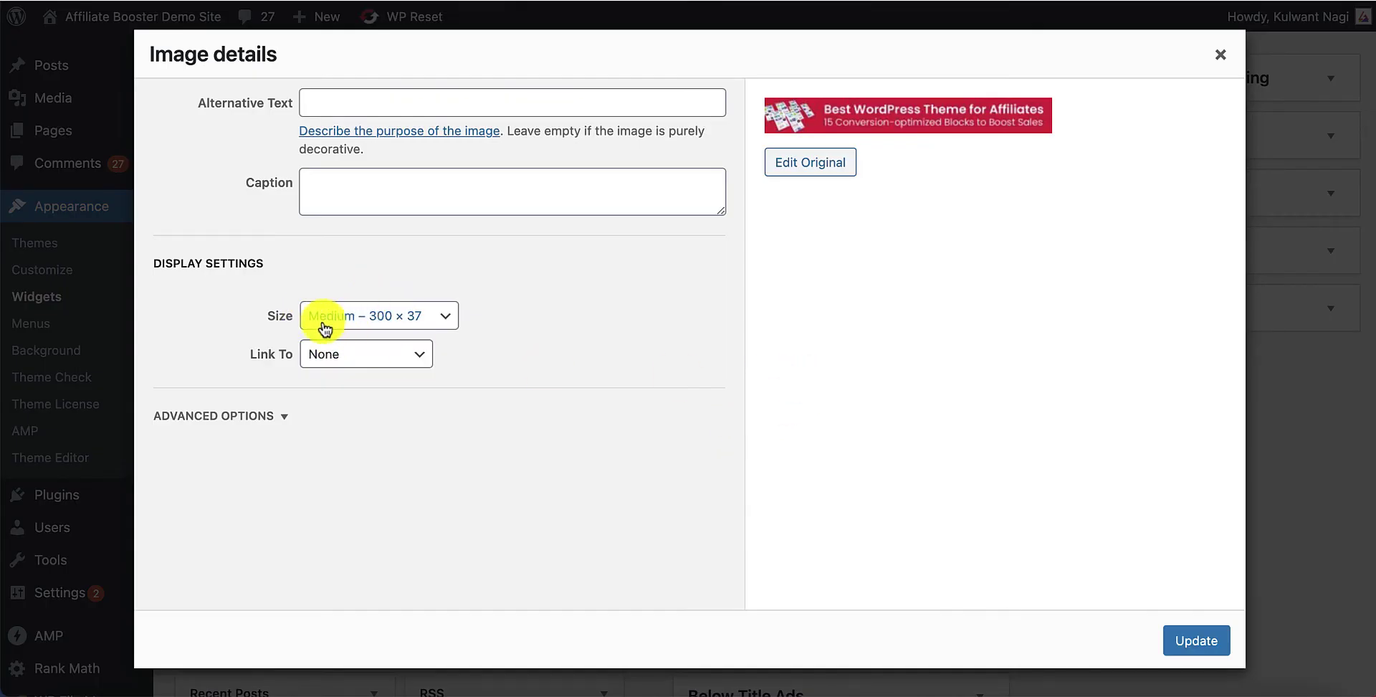
left_click(376, 319)
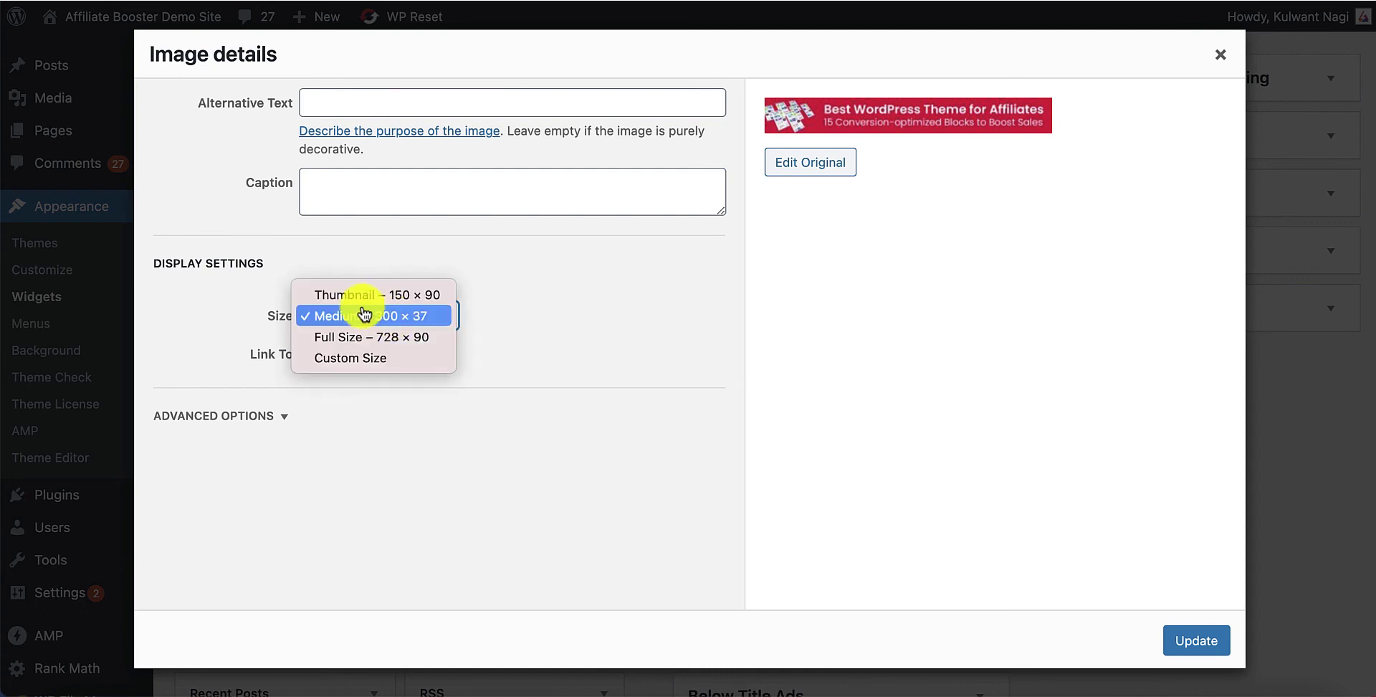
left_click(364, 337)
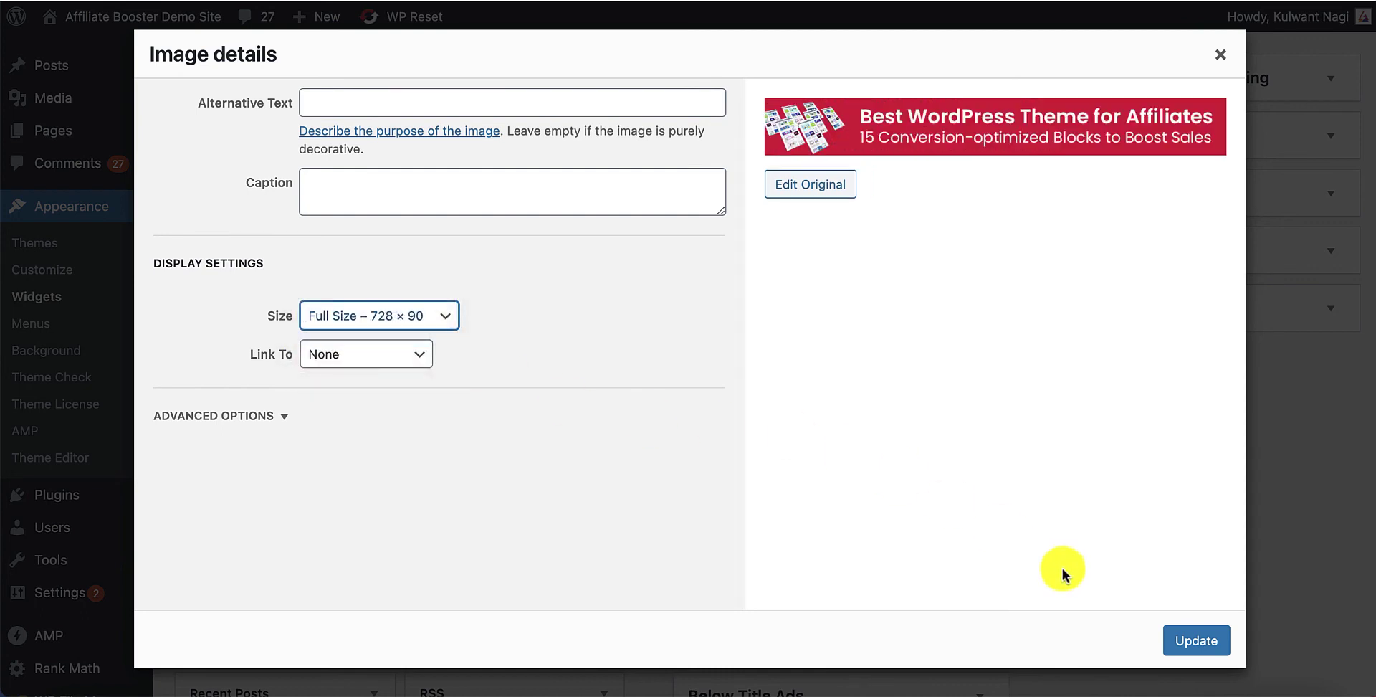
left_click(1176, 638)
left_click(952, 564)
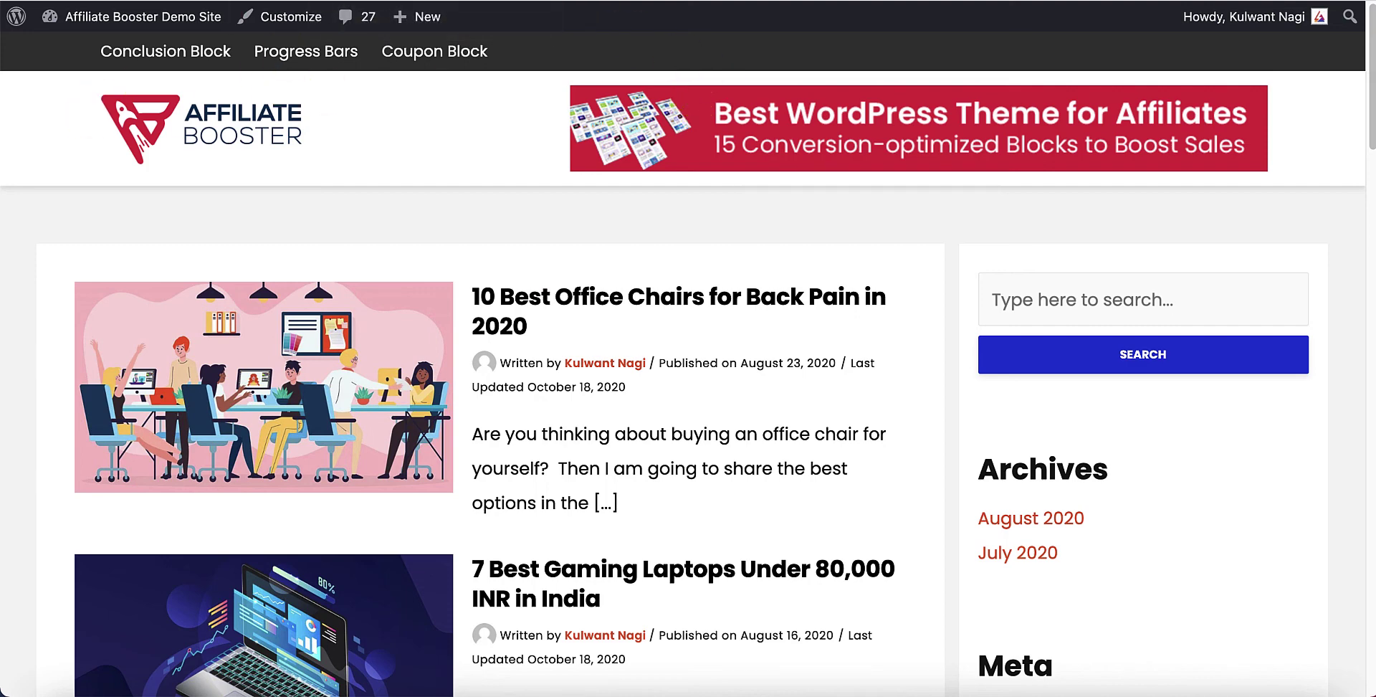
key("ctrl+Tab")
left_click(68, 331)
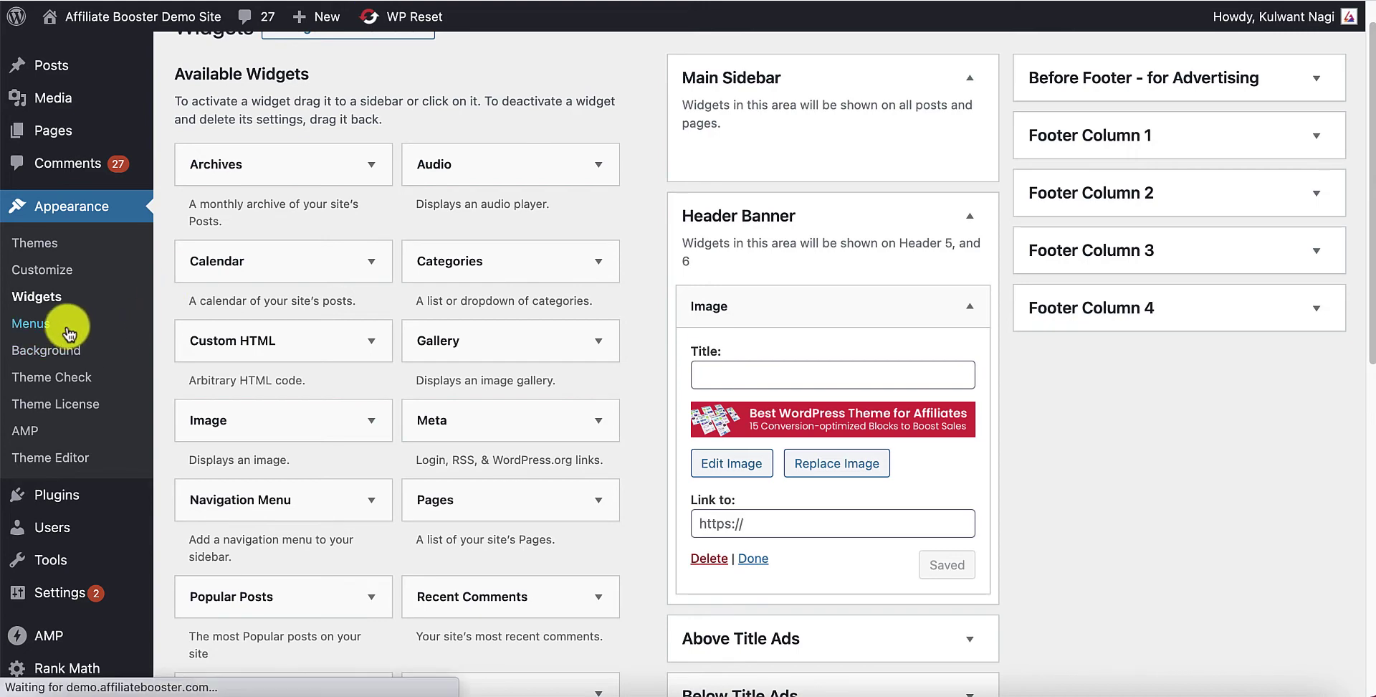
- Move the menu from the Above Header location to Primary Menu, save, and view the site
scroll(584, 536, "down", 1)
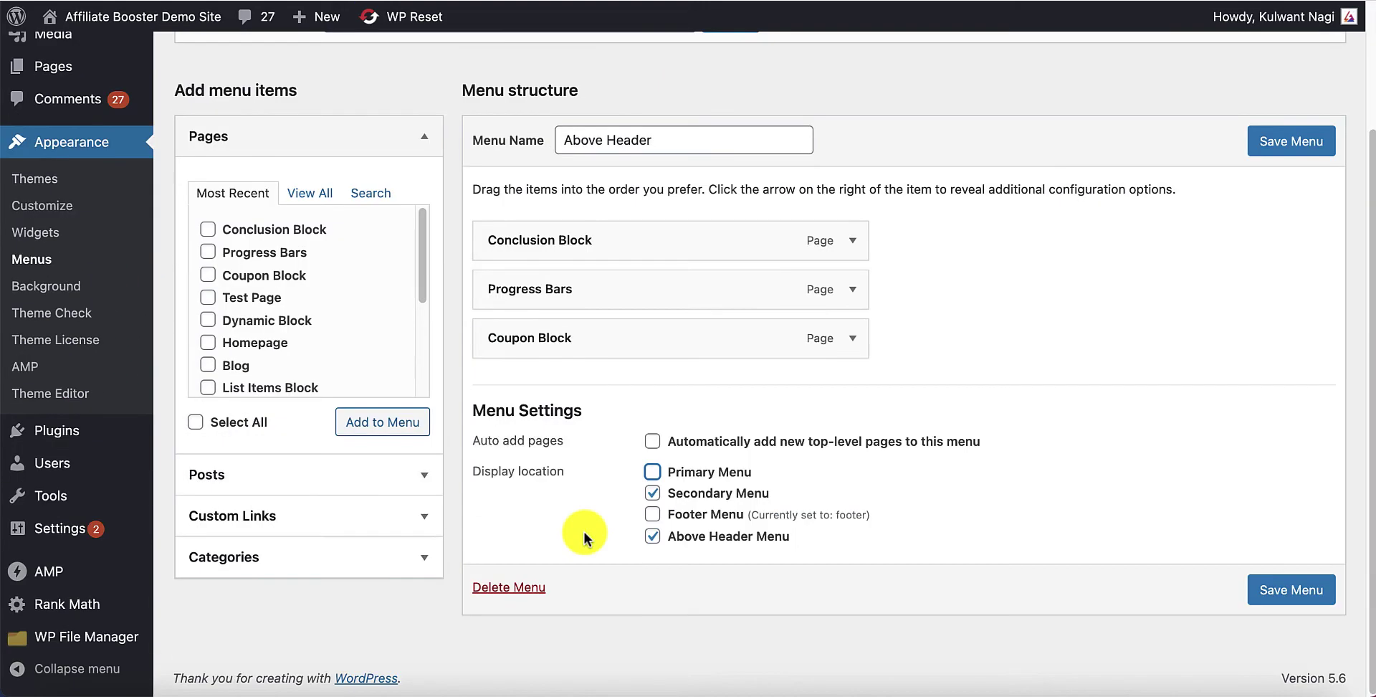
left_click(651, 534)
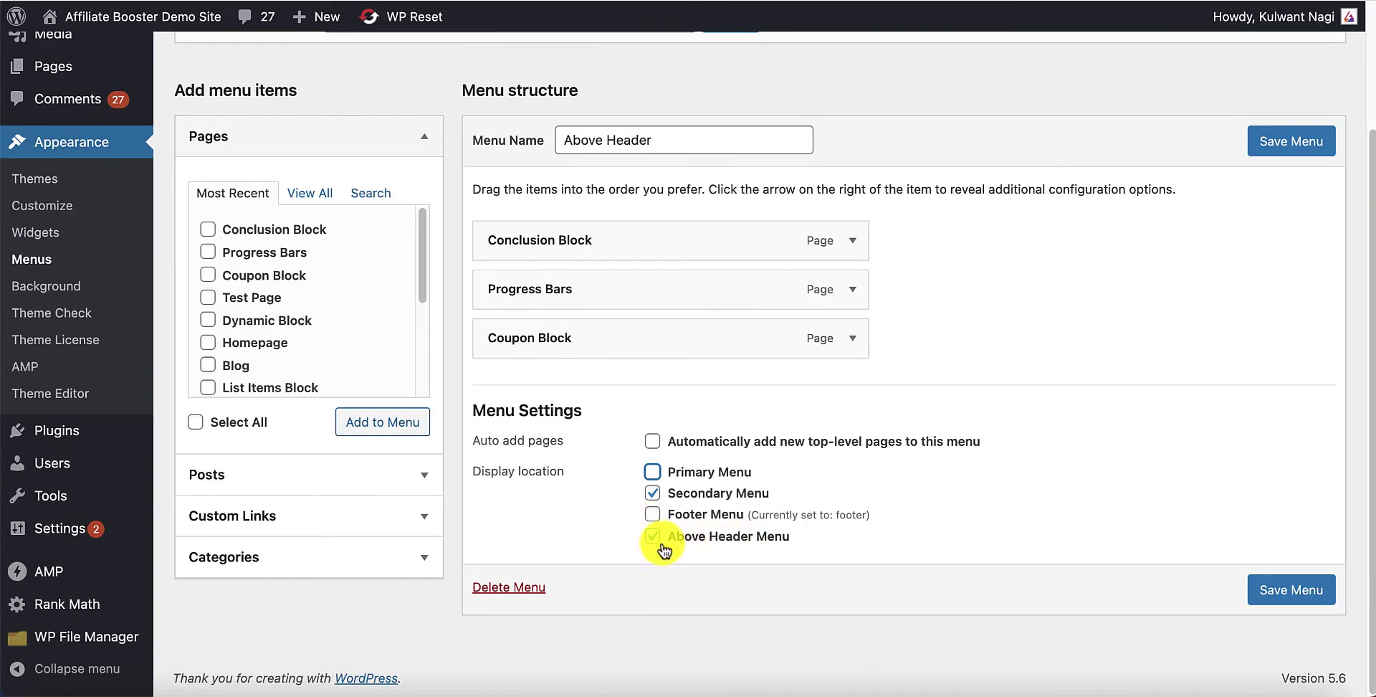
left_click(652, 471)
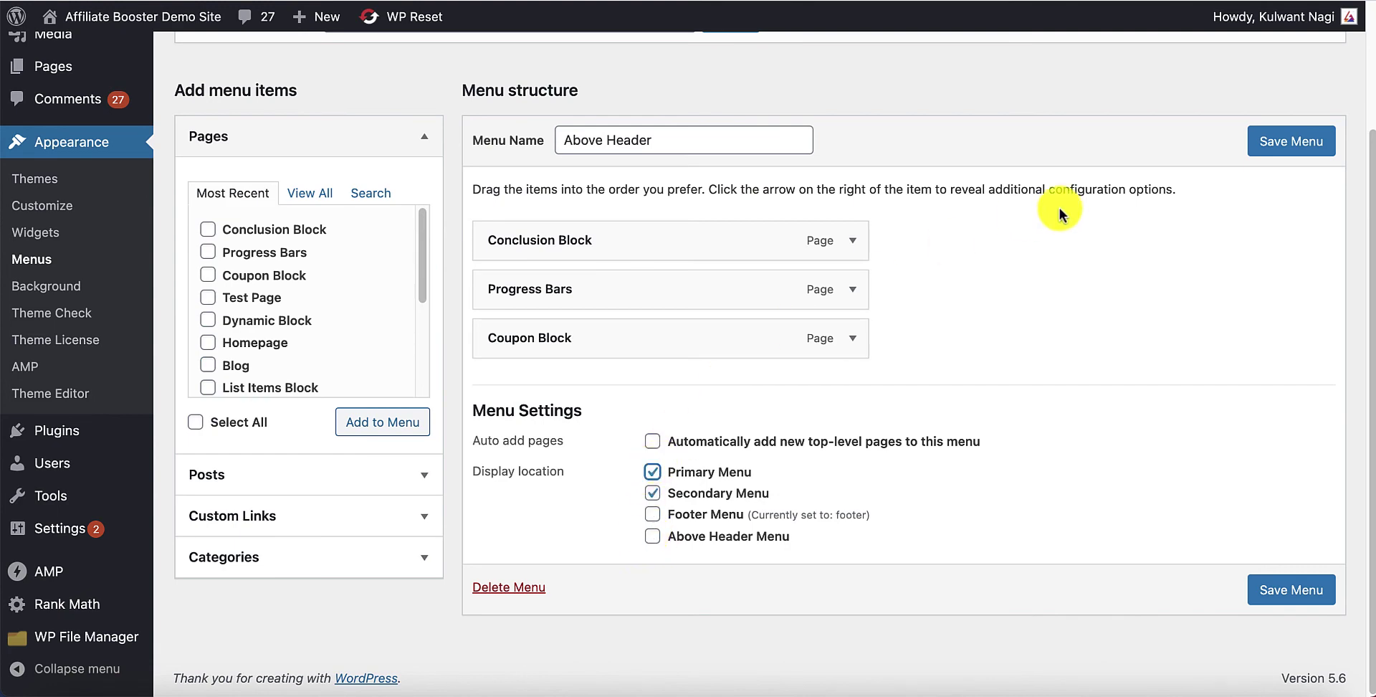
left_click(1288, 142)
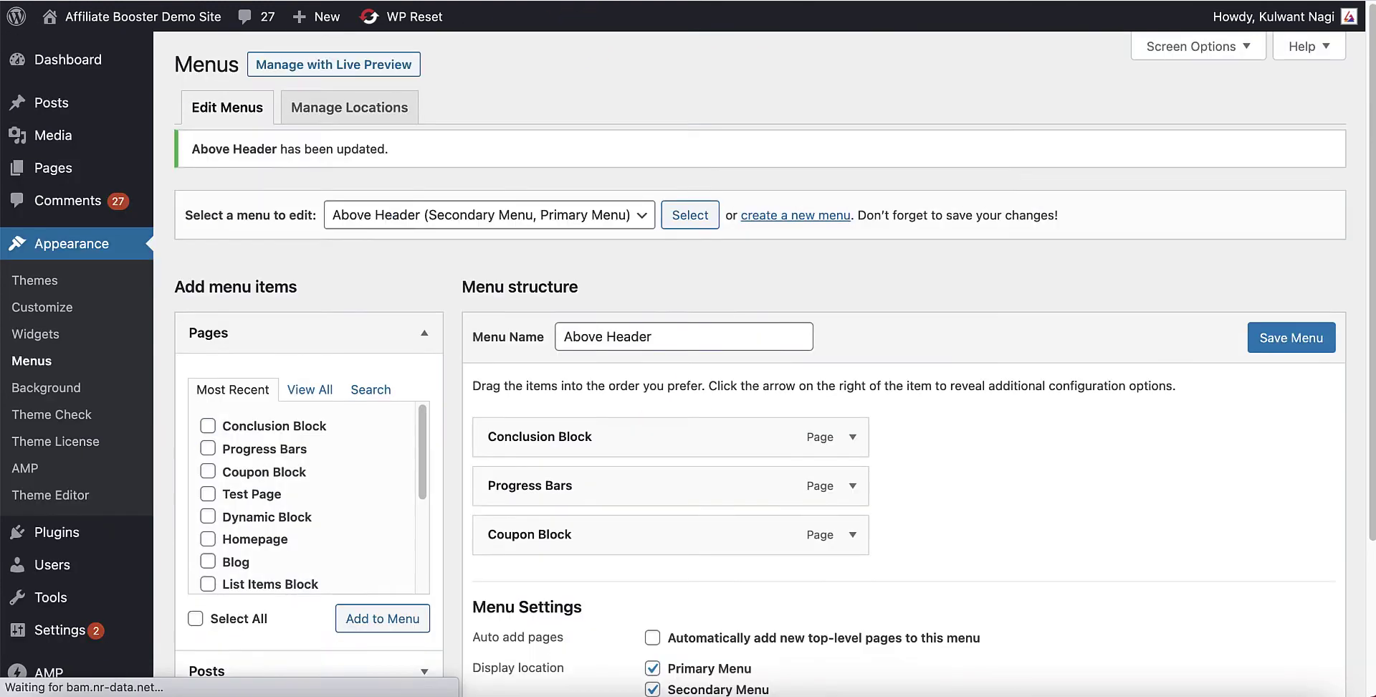
left_click(122, 7)
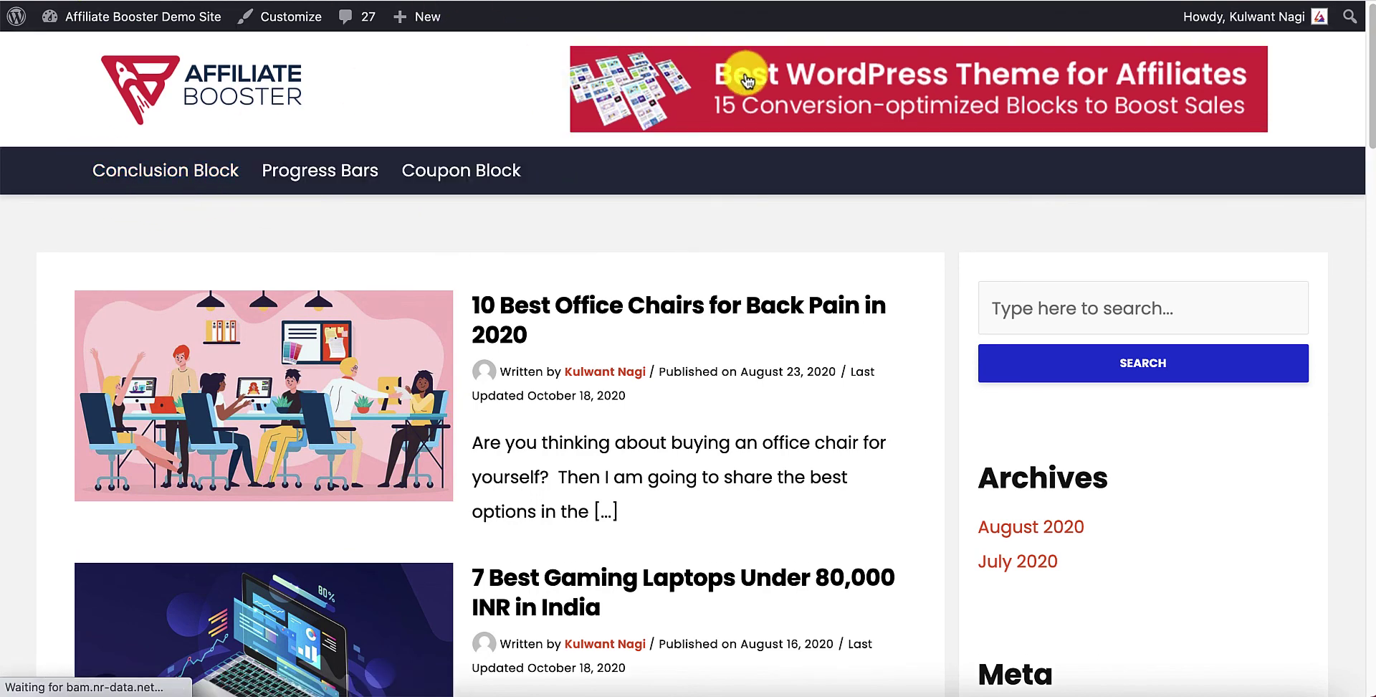
- Set the Primary Menu alignment to Center under AffiliateBooster Theme Panel > Menu Options
left_click(253, 101)
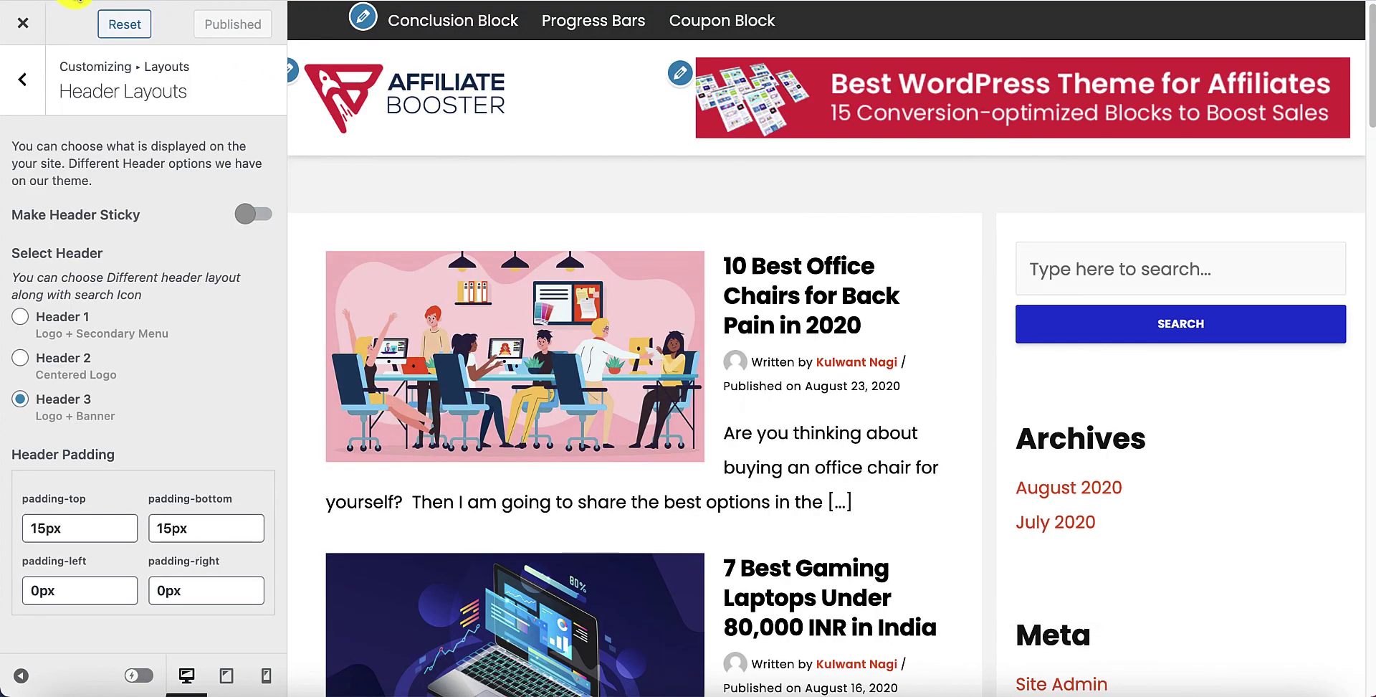
left_click(76, 2)
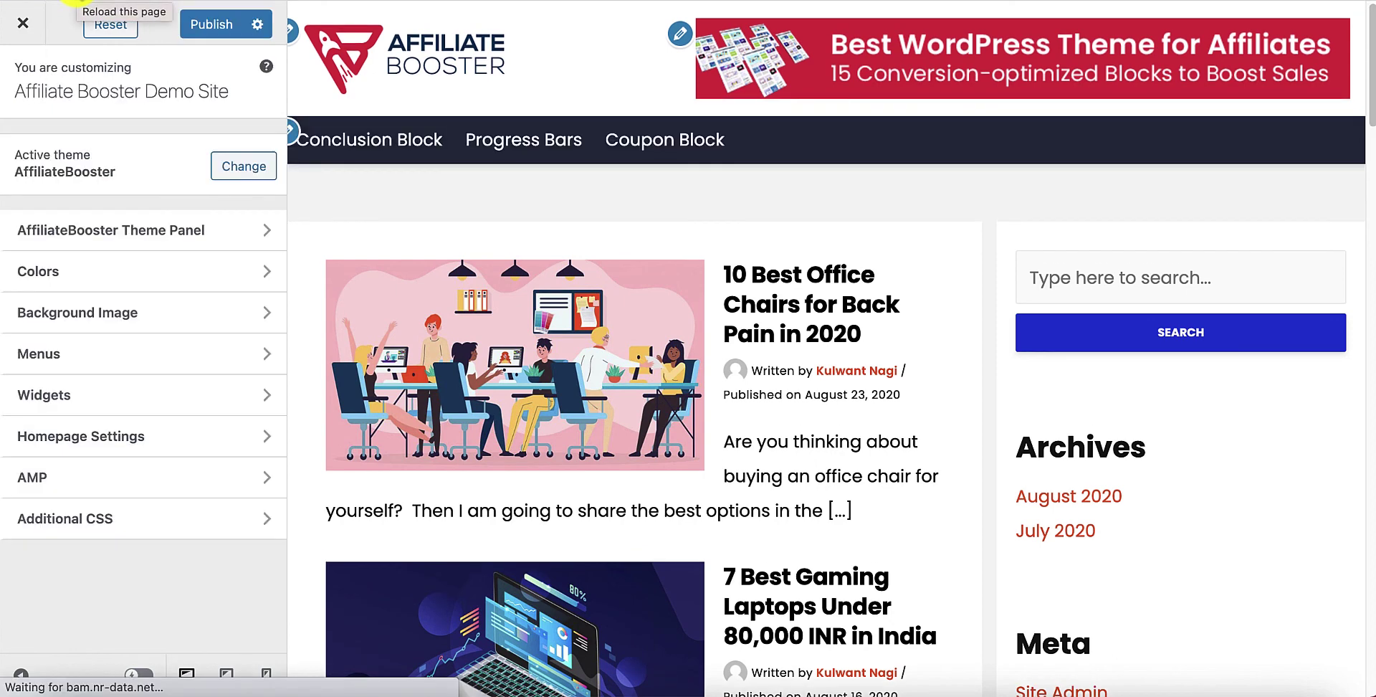
left_click(134, 244)
left_click(163, 201)
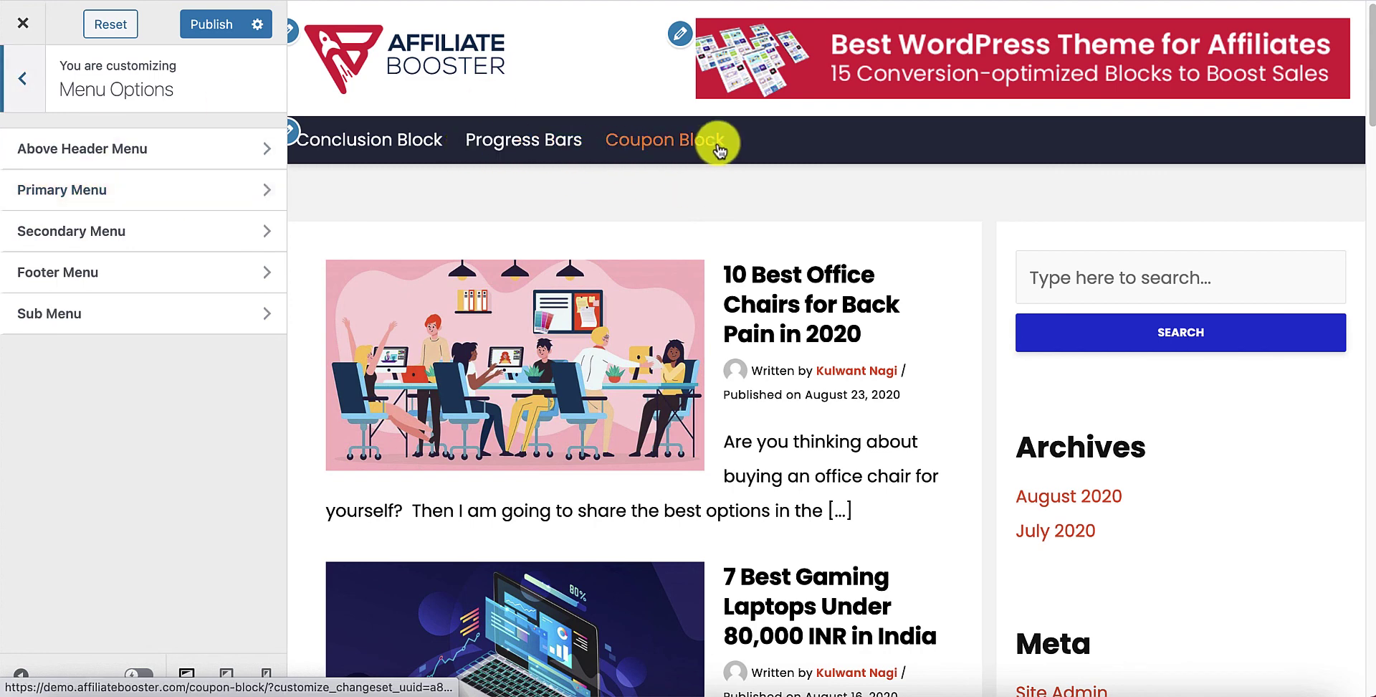
left_click(158, 188)
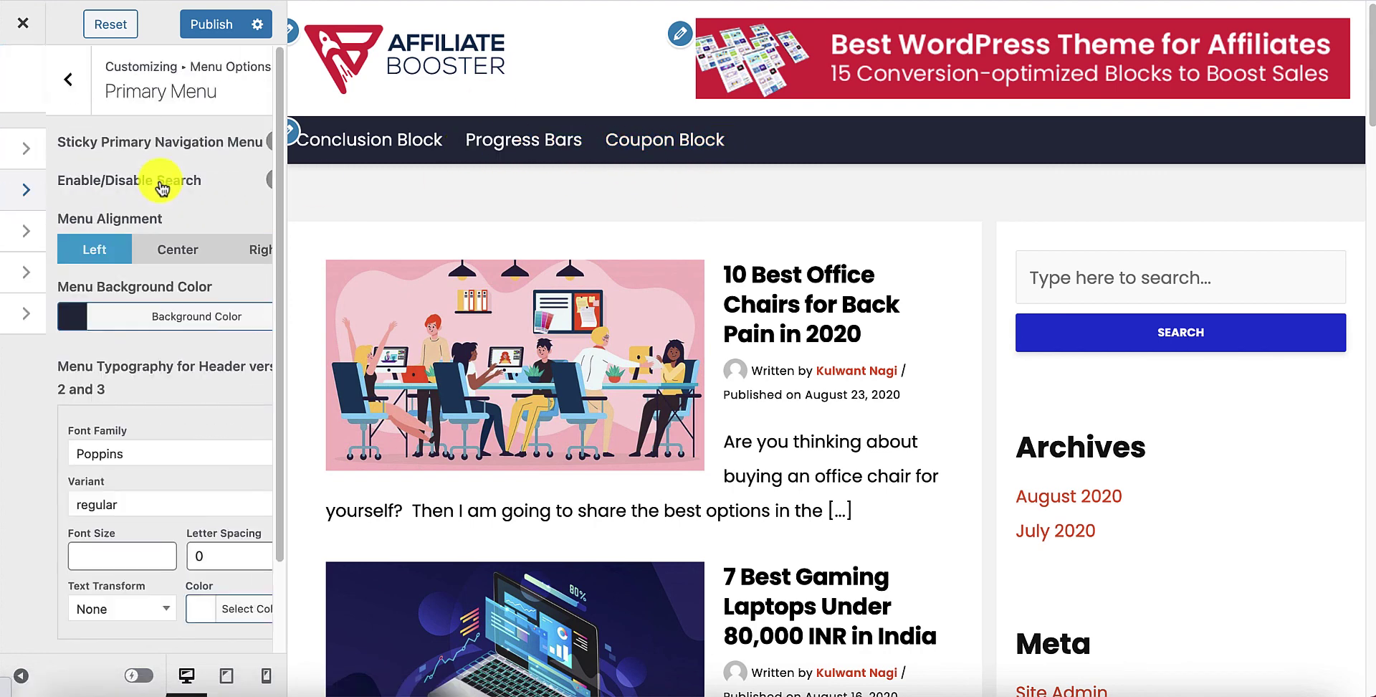
left_click(140, 259)
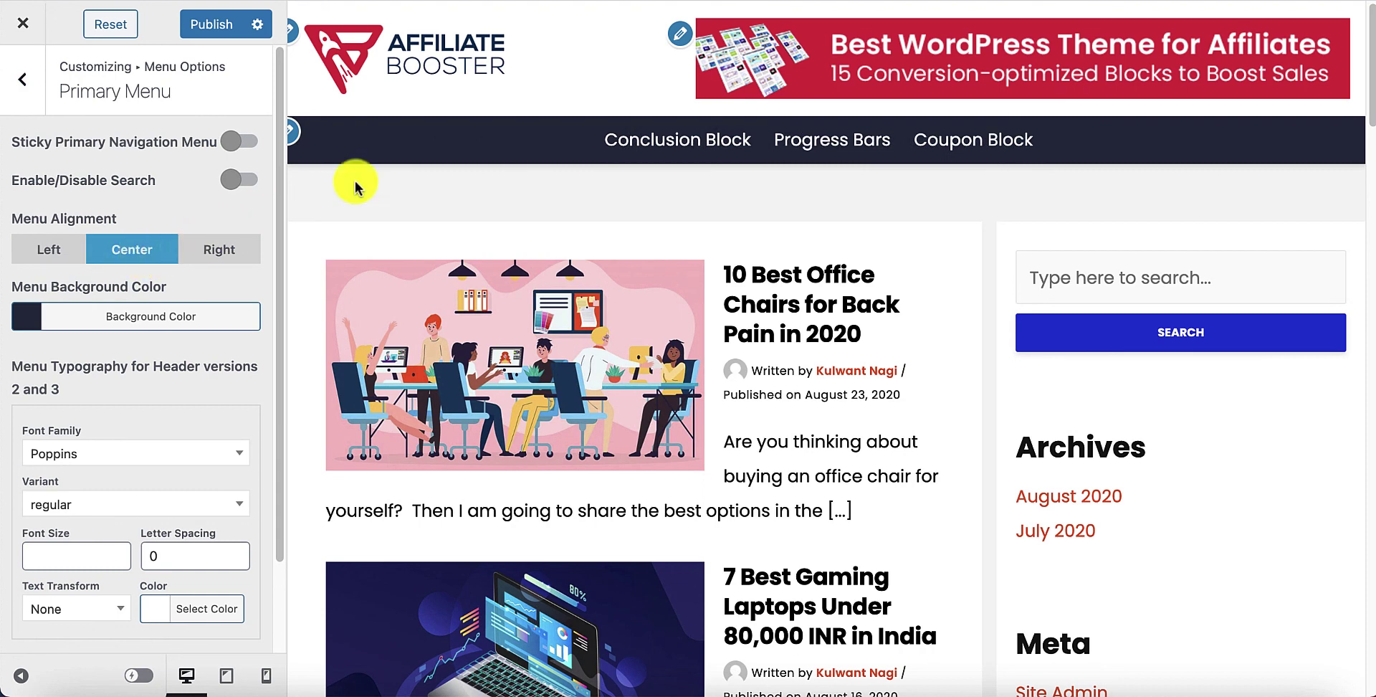
left_click(227, 260)
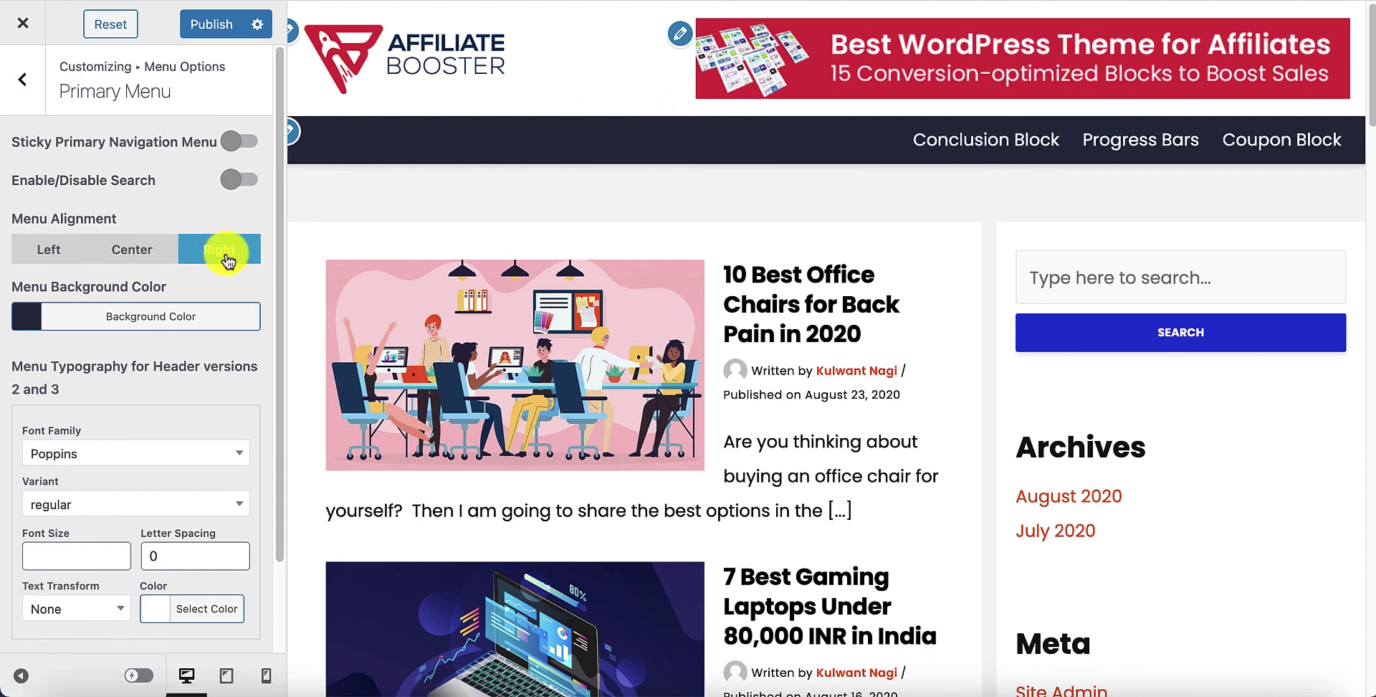
left_click(143, 258)
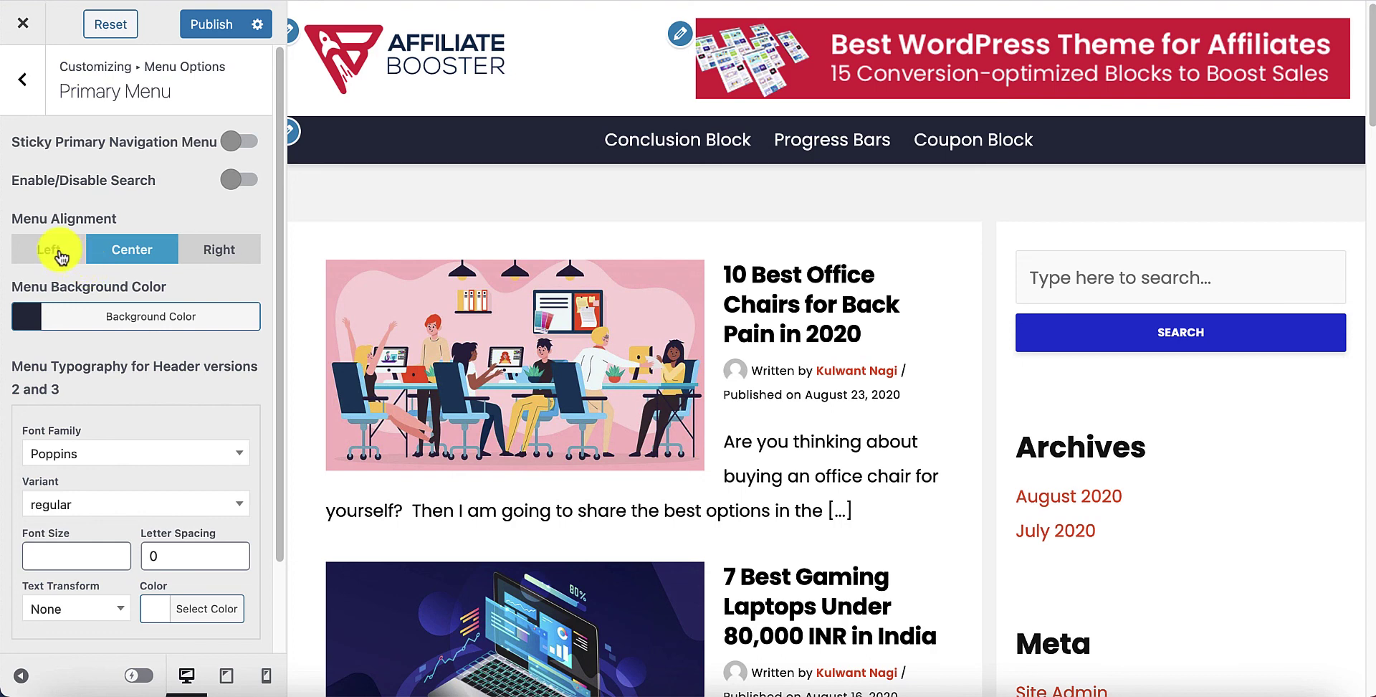